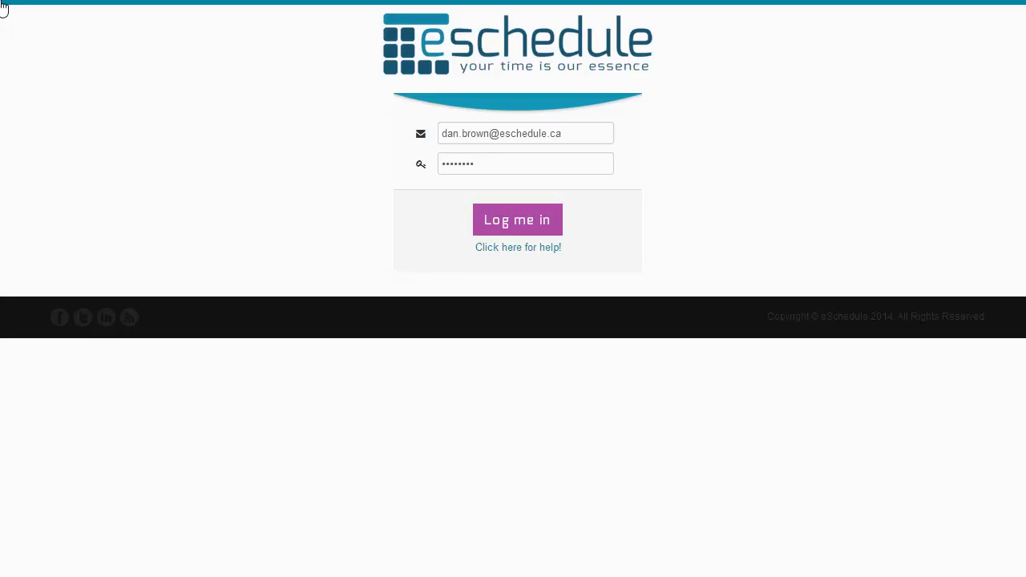
- Log in to the scheduling site with the account credentials already filled in
{"action": "double_click", "coordinate": [524, 220]}
{"action": "left_click", "coordinate": [2, 8]}
{"action": "left_click", "coordinate": [524, 221]}
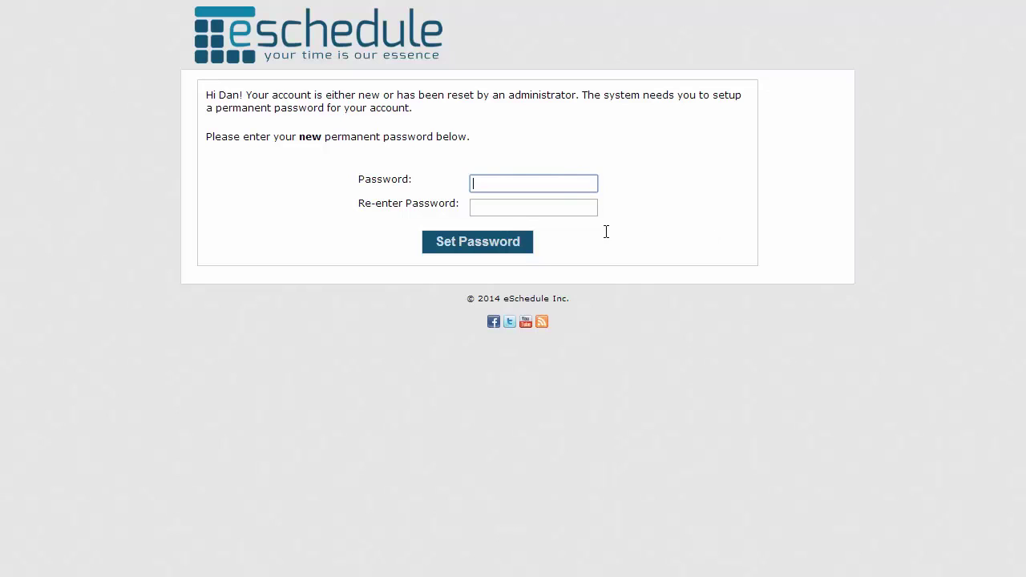
- Set a new permanent account password, entering it in both the password and confirmation fields
{"action": "type", "text": "*******"}
{"action": "key", "text": "Tab"}
{"action": "type", "text": "*******"}
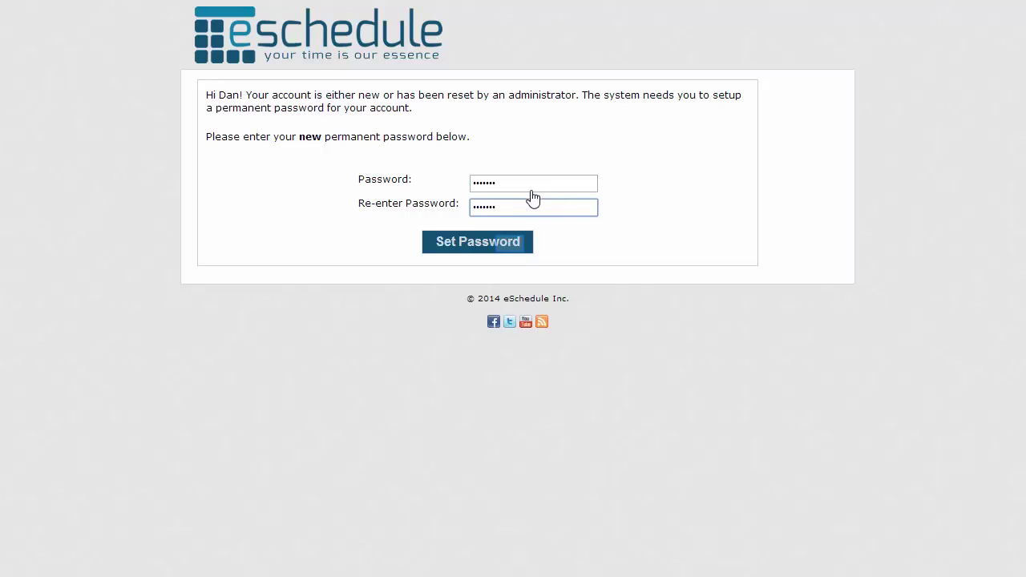
{"action": "left_click", "coordinate": [511, 250]}
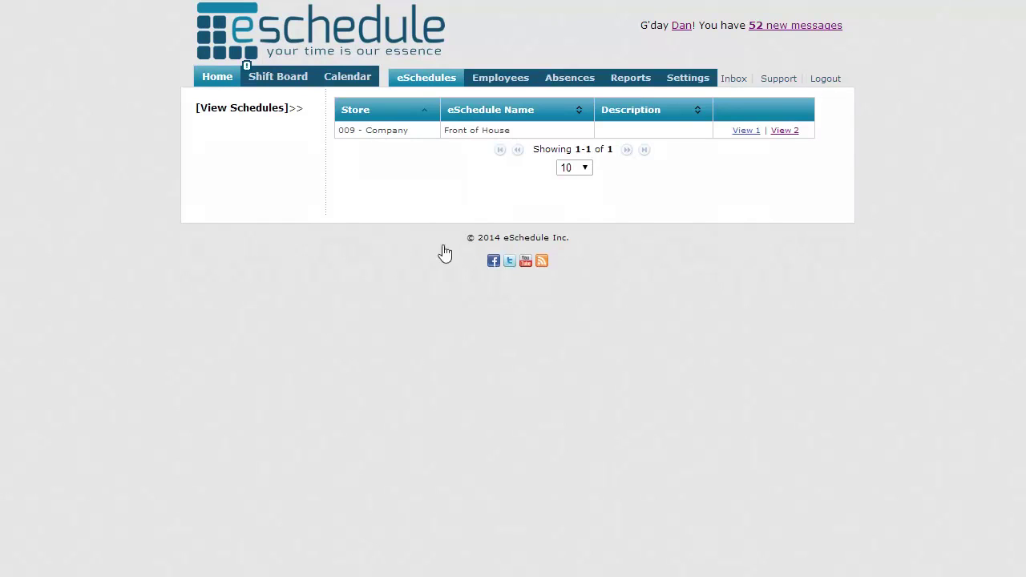
- Review the home dashboard, the shift board and the monthly calendar
{"action": "left_click", "coordinate": [214, 78]}
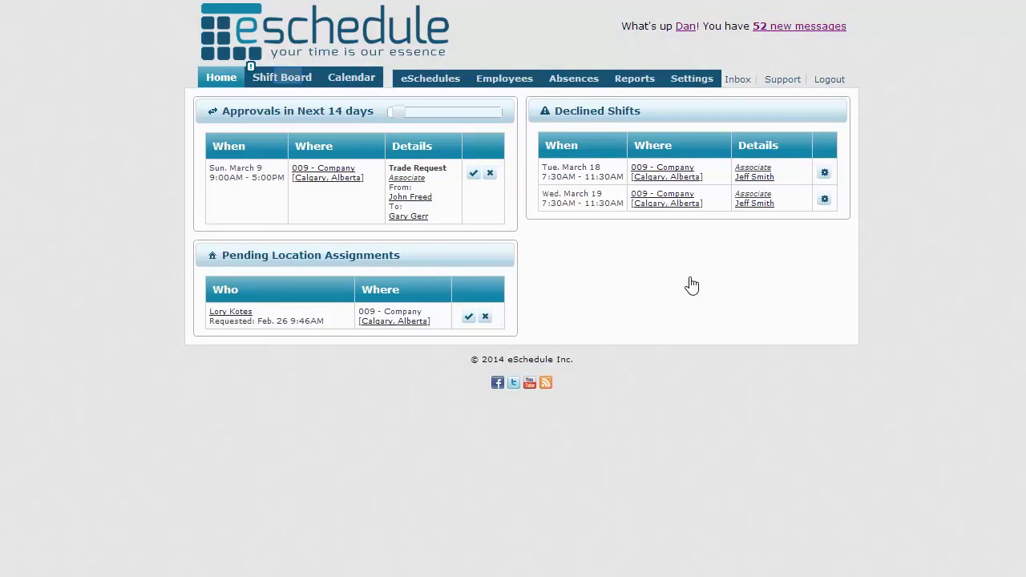
{"action": "left_click", "coordinate": [290, 83]}
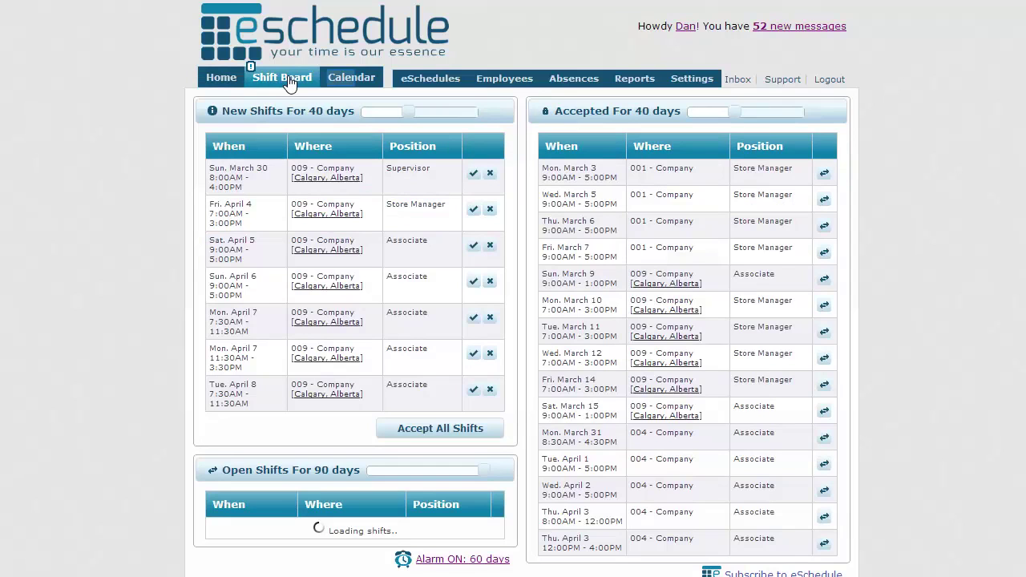
{"action": "left_click", "coordinate": [343, 83]}
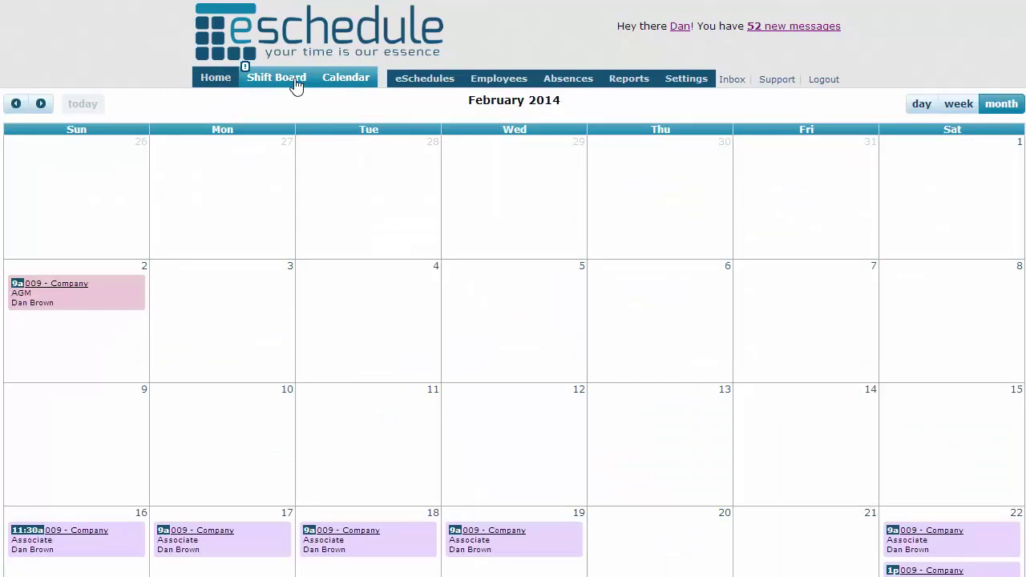
- View the employee list, open the first employee's profile, and return to the list's name or email search
{"action": "left_click", "coordinate": [491, 85]}
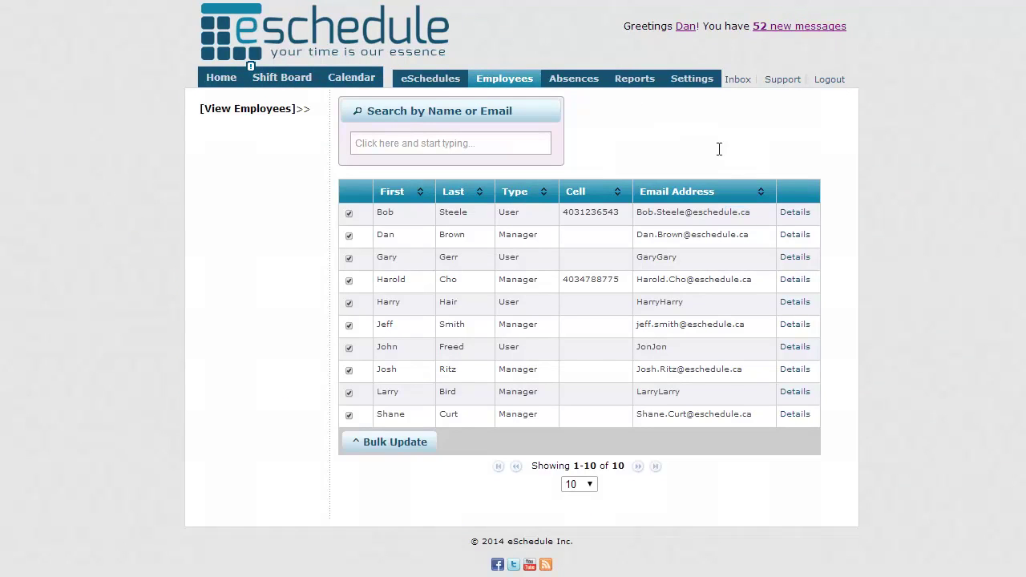
{"action": "left_click", "coordinate": [740, 215]}
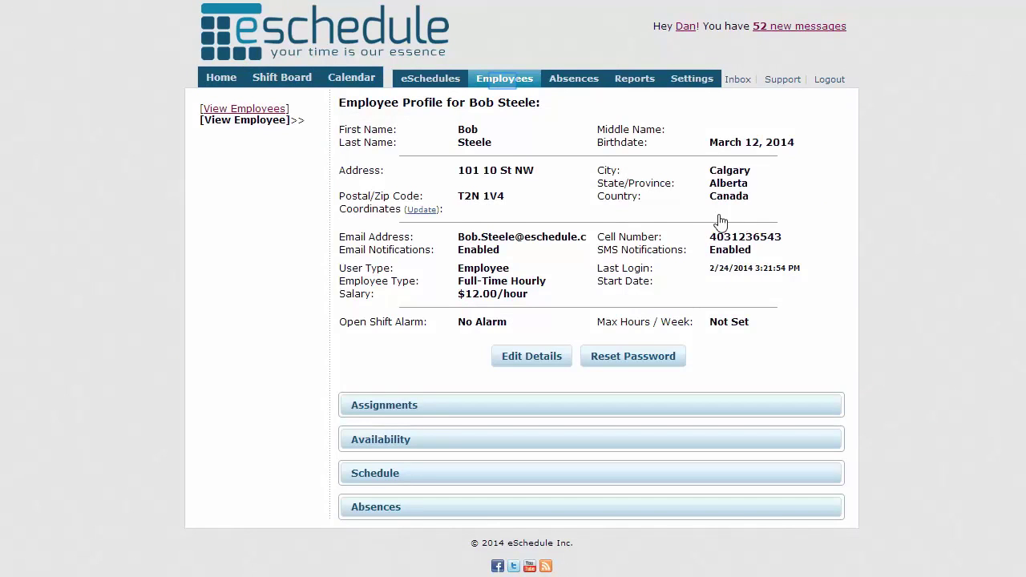
{"action": "left_click", "coordinate": [504, 80]}
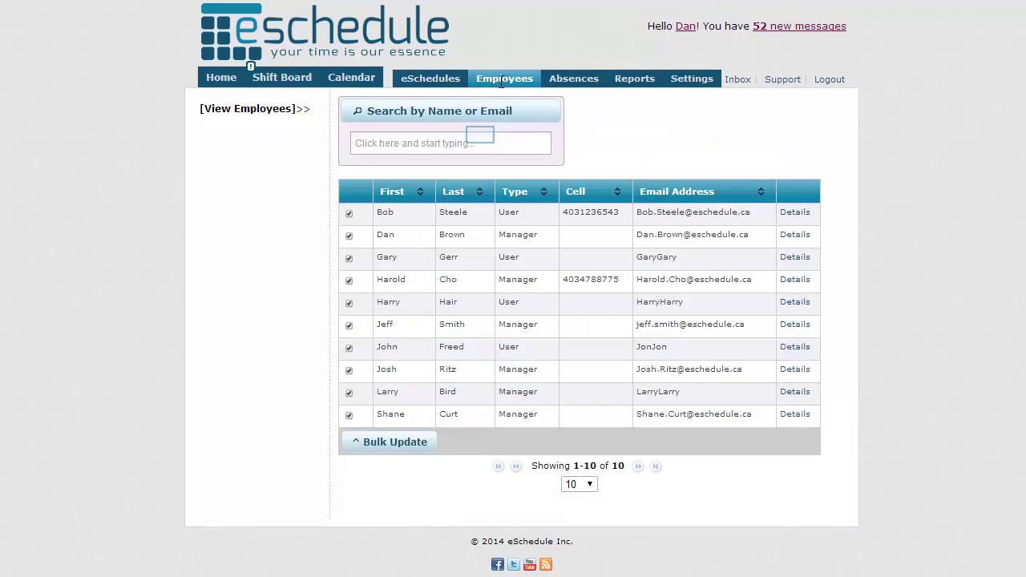
{"action": "left_click", "coordinate": [481, 135]}
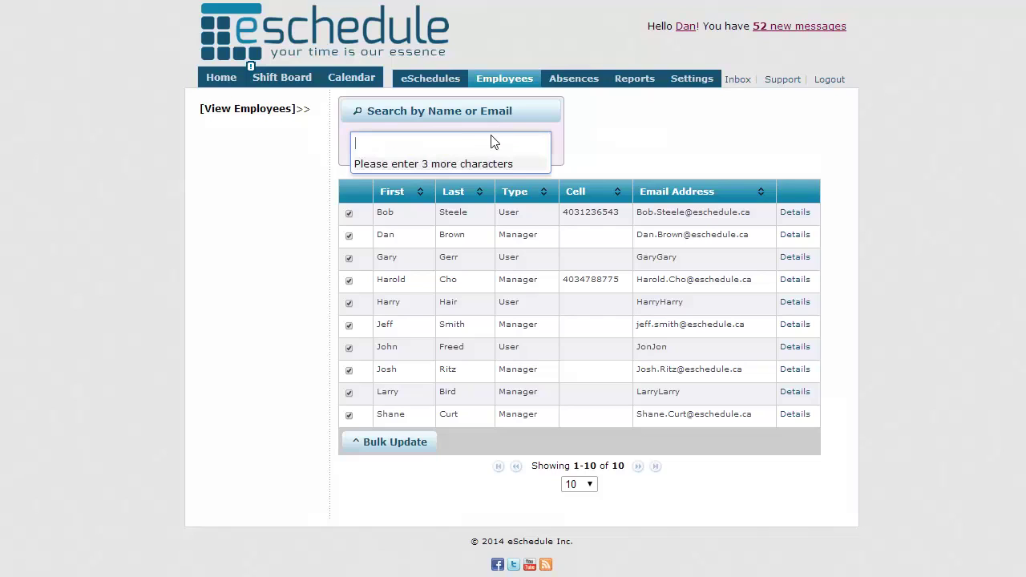
- Review the pending and approved absences and the list of available reports
{"action": "left_click", "coordinate": [570, 79]}
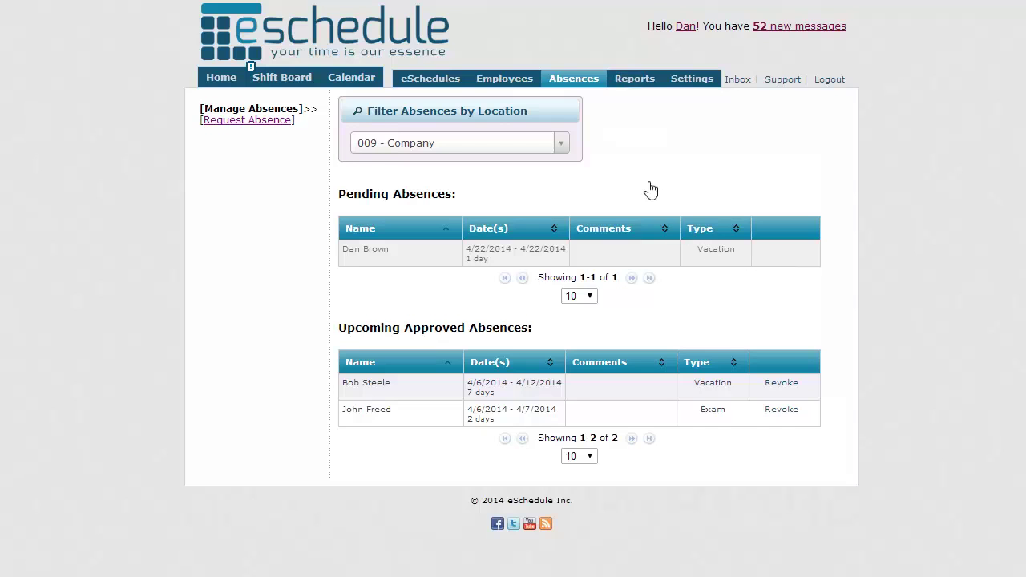
{"action": "left_click", "coordinate": [631, 84]}
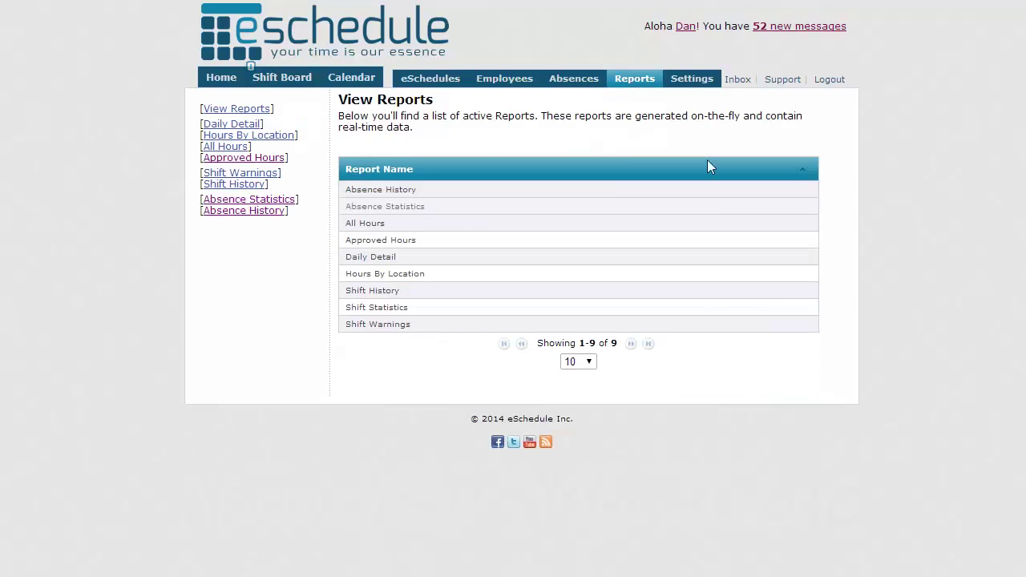
{"action": "left_click", "coordinate": [279, 160]}
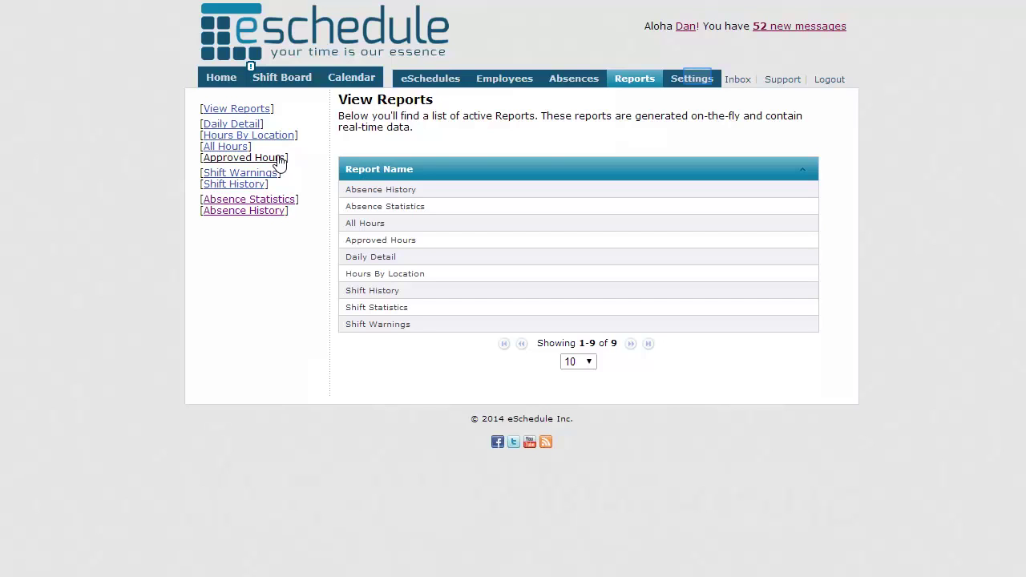
- Review the daily, weekly and between-shift hour limit options and the shift templates for location 009 - Company
{"action": "left_click", "coordinate": [696, 82]}
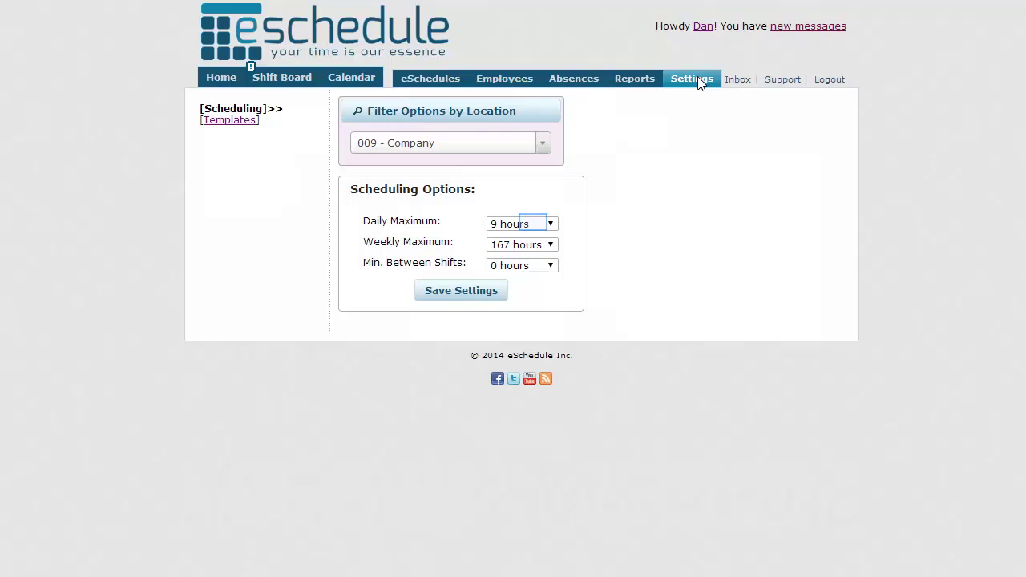
{"action": "left_click", "coordinate": [536, 226]}
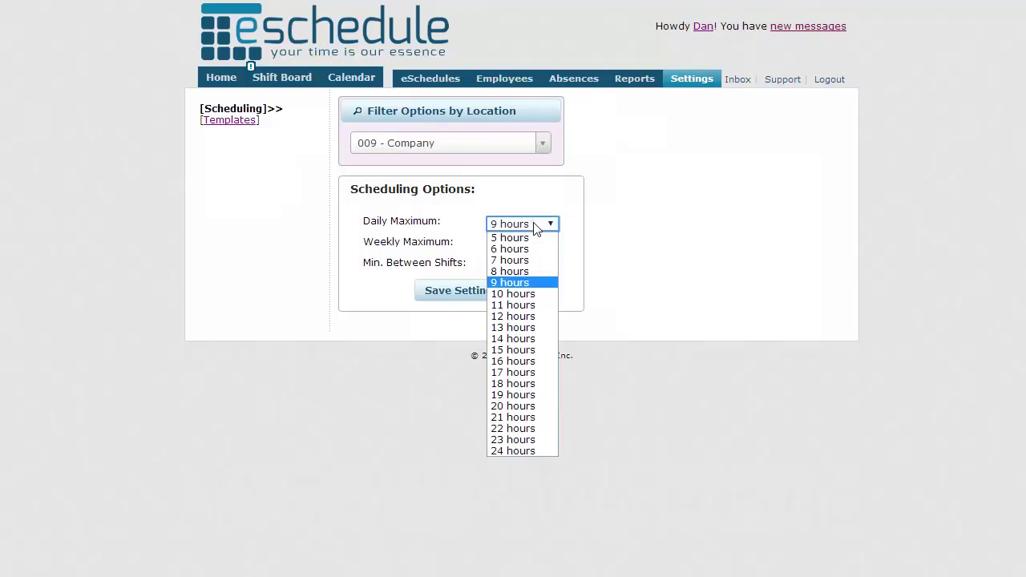
{"action": "left_click", "coordinate": [535, 226]}
{"action": "left_click", "coordinate": [550, 243]}
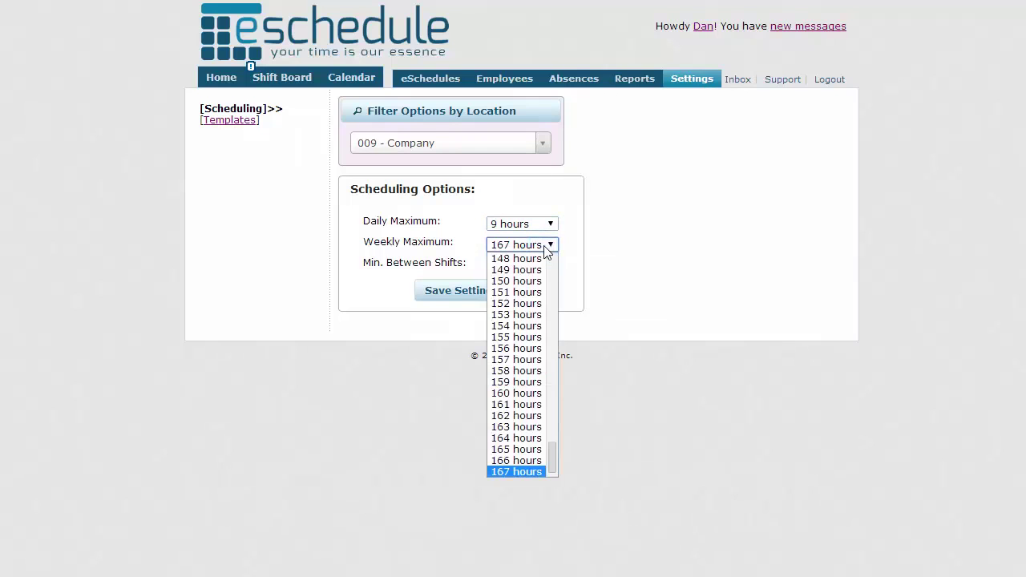
{"action": "left_click", "coordinate": [567, 244]}
{"action": "left_click", "coordinate": [548, 267]}
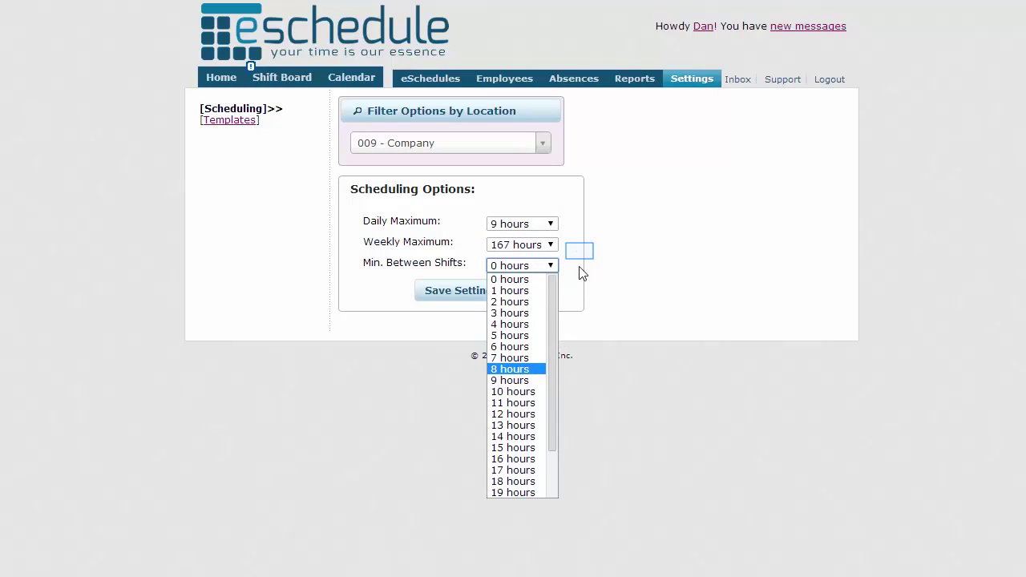
{"action": "left_click", "coordinate": [580, 254]}
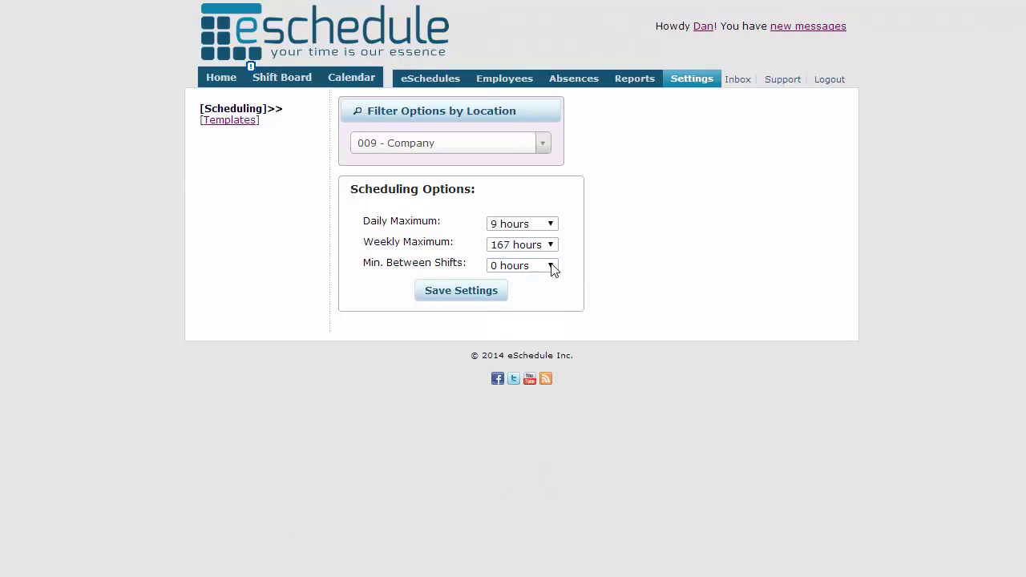
{"action": "left_click_drag", "start_coordinate": [363, 222], "coordinate": [447, 220]}
{"action": "left_click", "coordinate": [452, 227]}
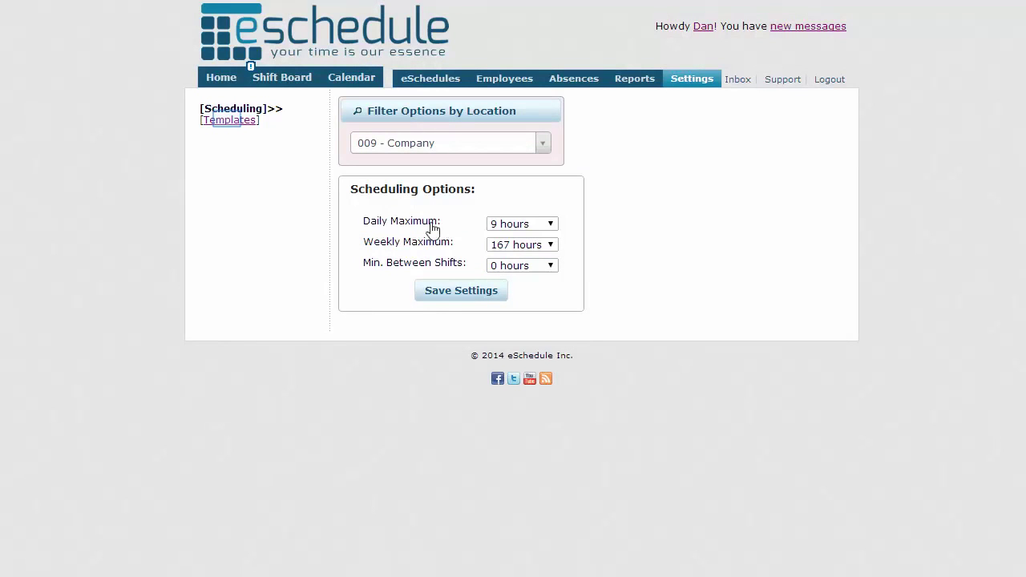
{"action": "left_click", "coordinate": [228, 122]}
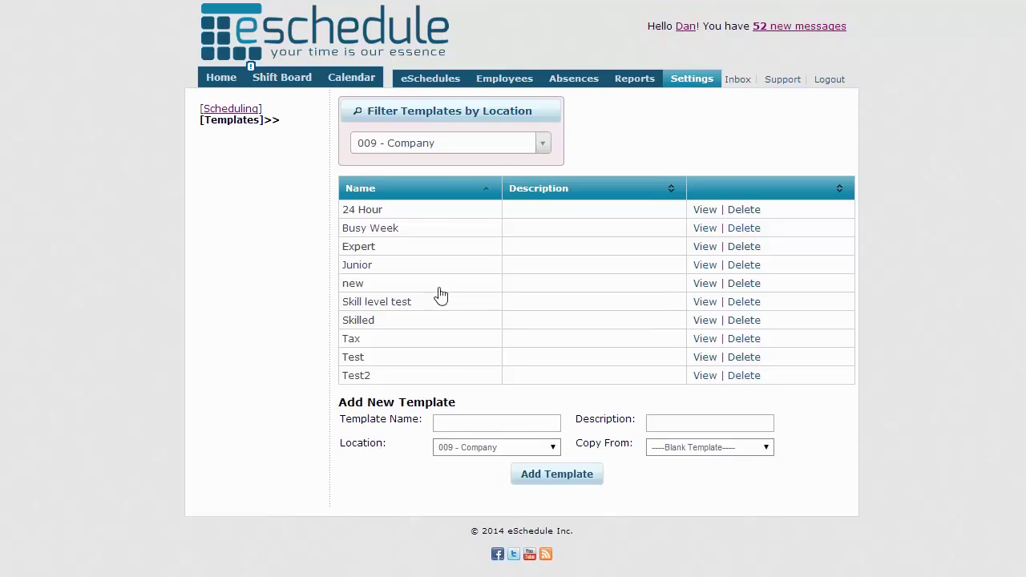
- Open the Front of House schedule in its second view and show it weekly by employee
{"action": "left_click", "coordinate": [441, 87]}
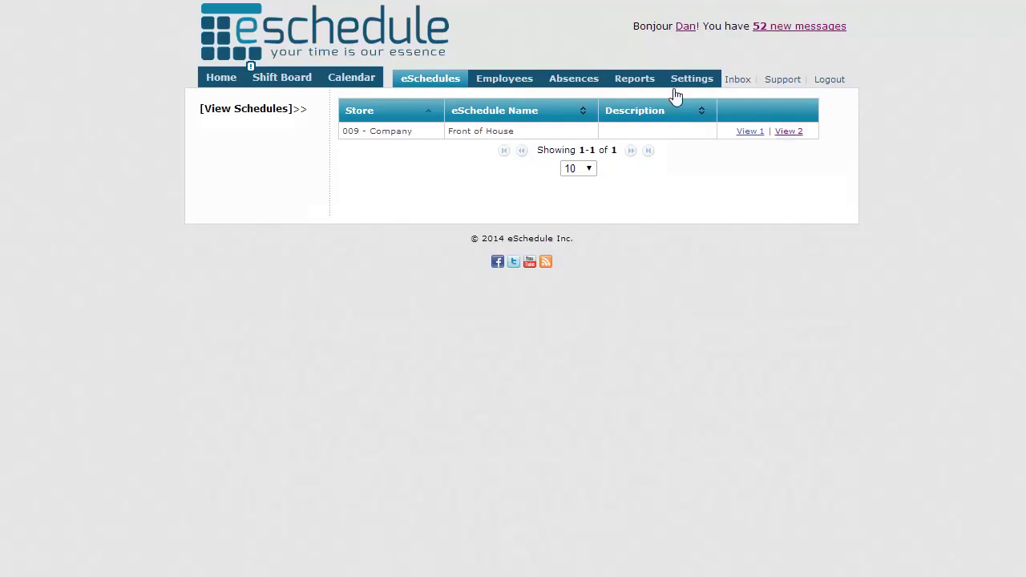
{"action": "left_click", "coordinate": [790, 132]}
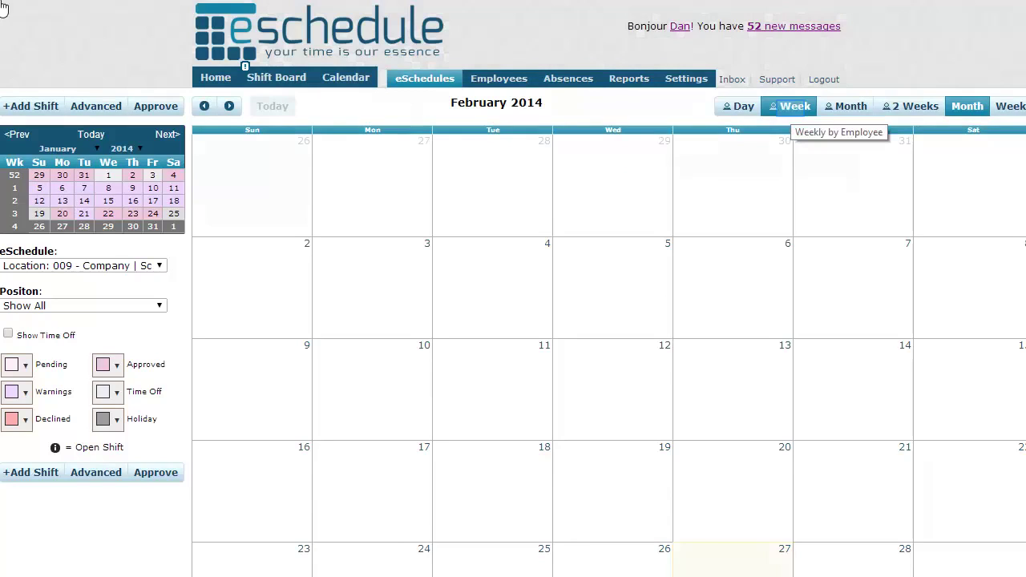
{"action": "left_click", "coordinate": [788, 106]}
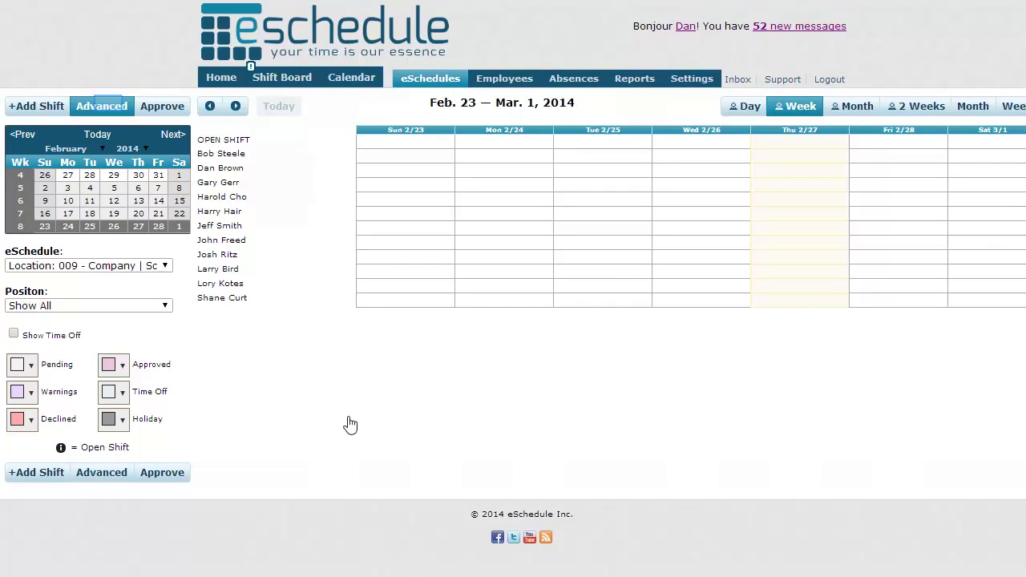
- Generate shifts from the Busy Week template for 02/23/2014 - 03/01/2014 using the advanced schedule options
{"action": "left_click", "coordinate": [103, 106]}
{"action": "left_click_drag", "start_coordinate": [119, 76], "coordinate": [564, 184]}
{"action": "left_click", "coordinate": [567, 201]}
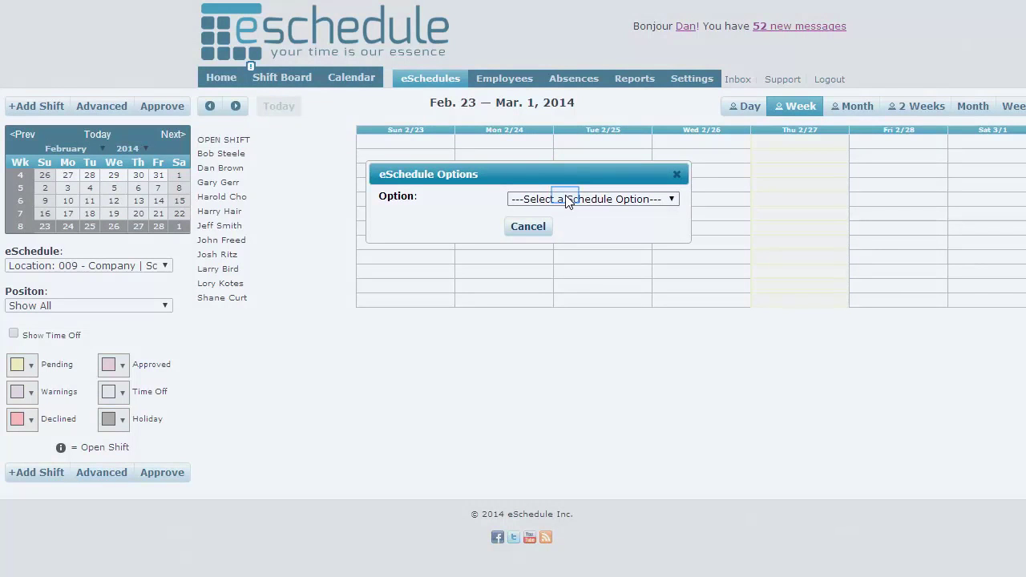
{"action": "left_click", "coordinate": [567, 201]}
{"action": "left_click", "coordinate": [579, 231]}
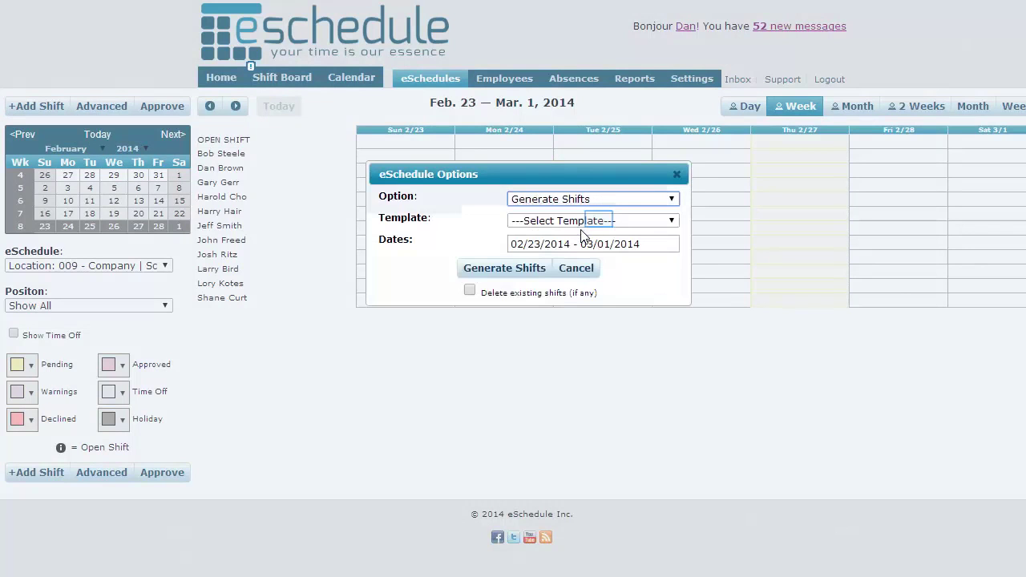
{"action": "left_click", "coordinate": [597, 223]}
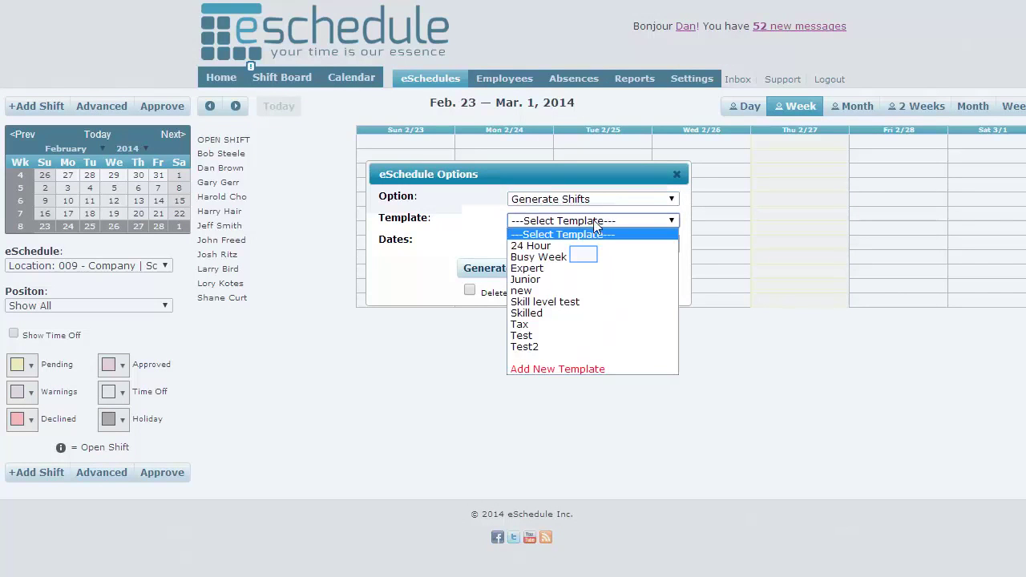
{"action": "left_click", "coordinate": [585, 258]}
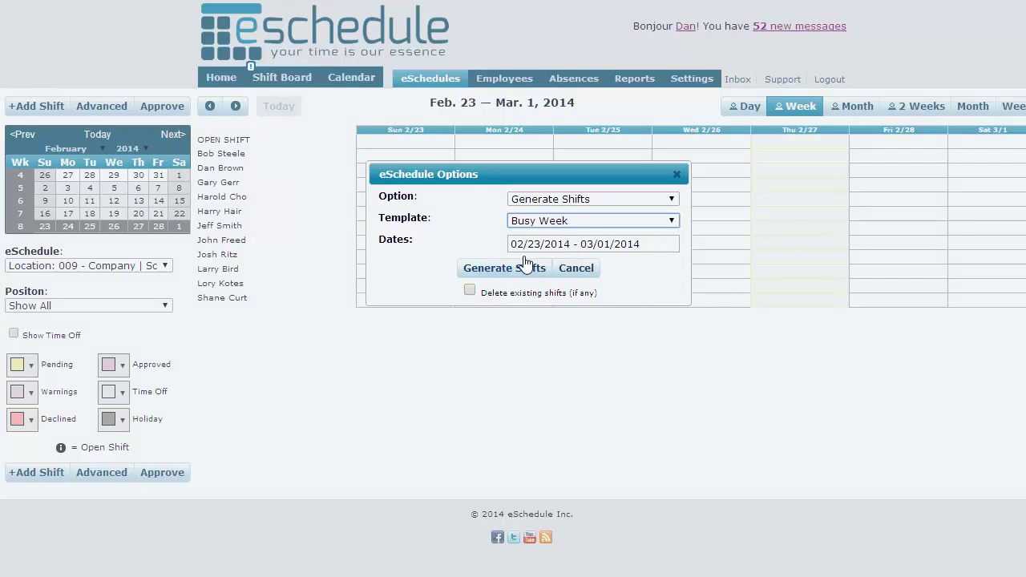
{"action": "left_click", "coordinate": [496, 272]}
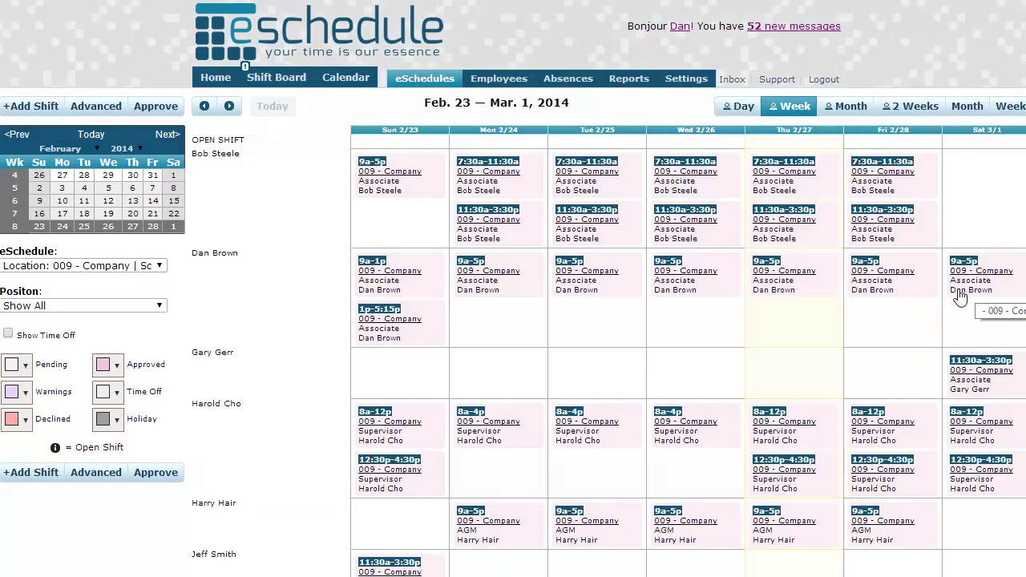
- Examine the generated weekly shifts for all employees and the explanation of the Pending status in the colour legend
{"action": "scroll", "coordinate": [961, 296], "scroll_direction": "down", "scroll_amount": 2}
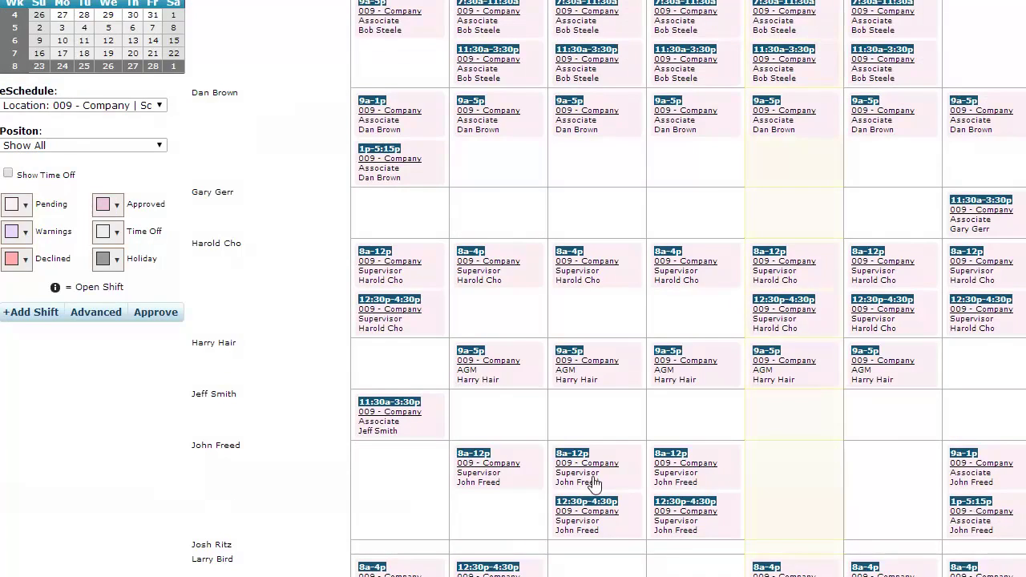
{"action": "scroll", "coordinate": [591, 481], "scroll_direction": "up", "scroll_amount": 2}
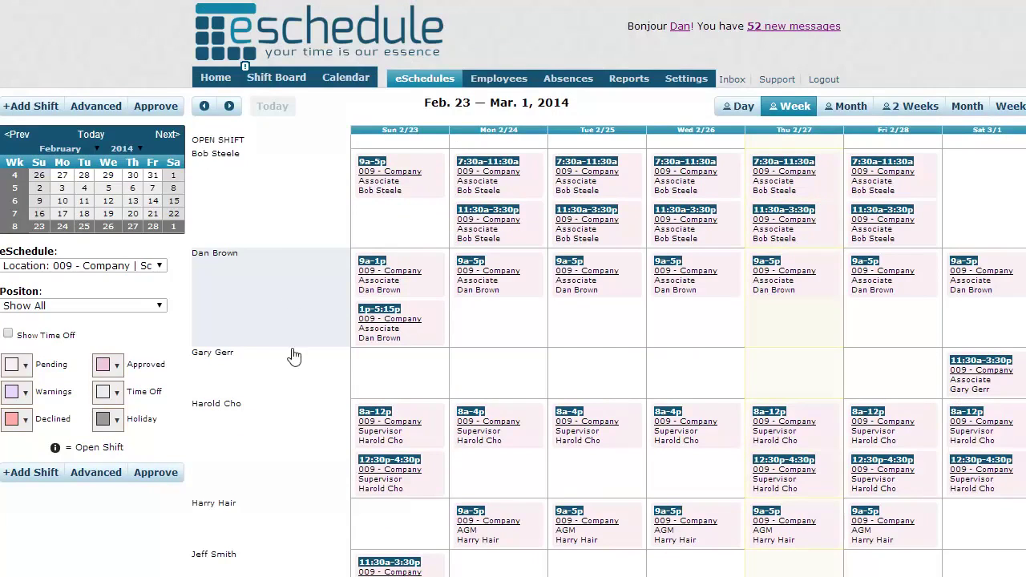
{"action": "scroll", "coordinate": [264, 366], "scroll_direction": "down", "scroll_amount": 2}
{"action": "scroll", "coordinate": [294, 360], "scroll_direction": "up", "scroll_amount": 2}
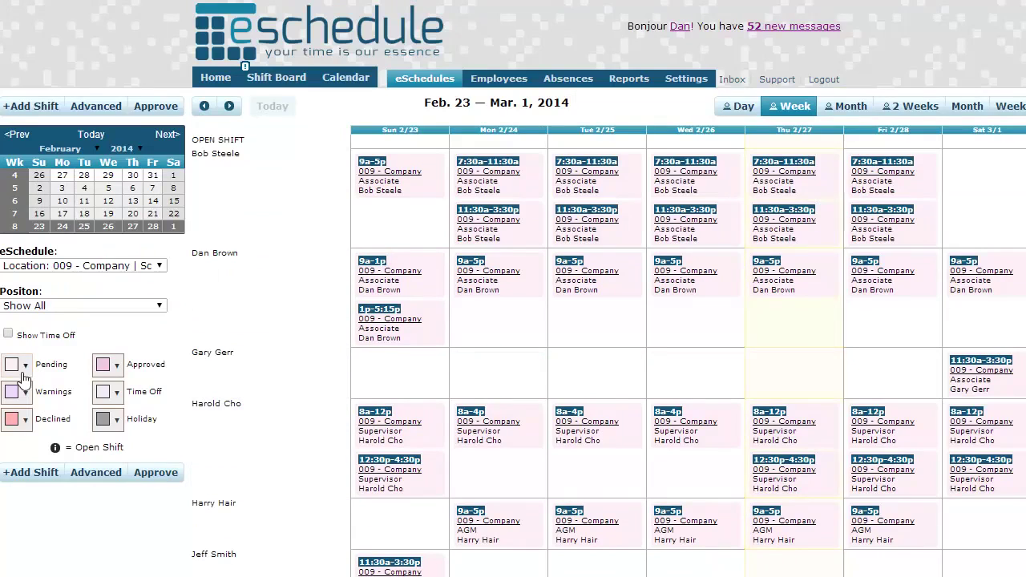
{"action": "mouse_move", "coordinate": [24, 378]}
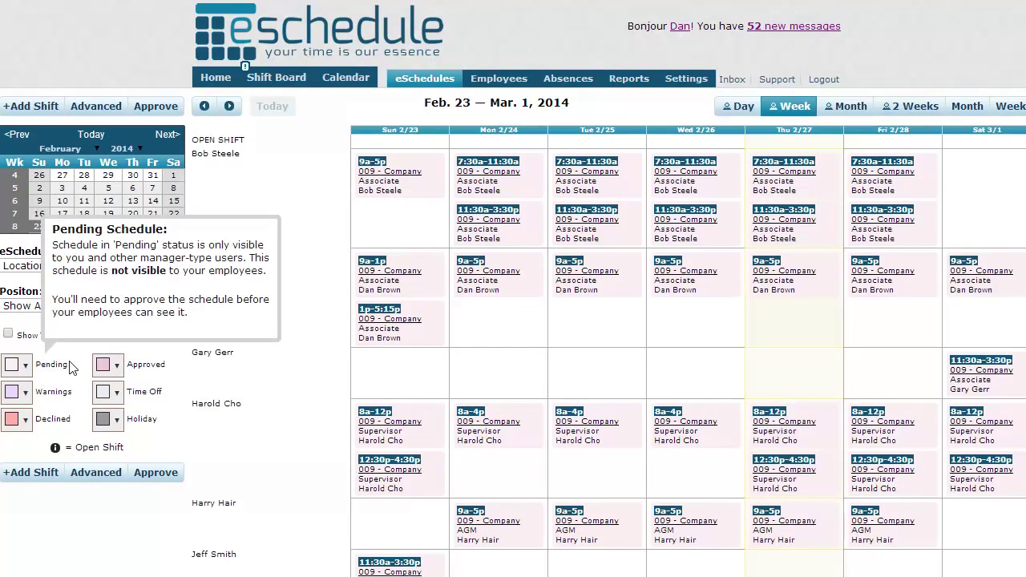
{"action": "double_click", "coordinate": [53, 364]}
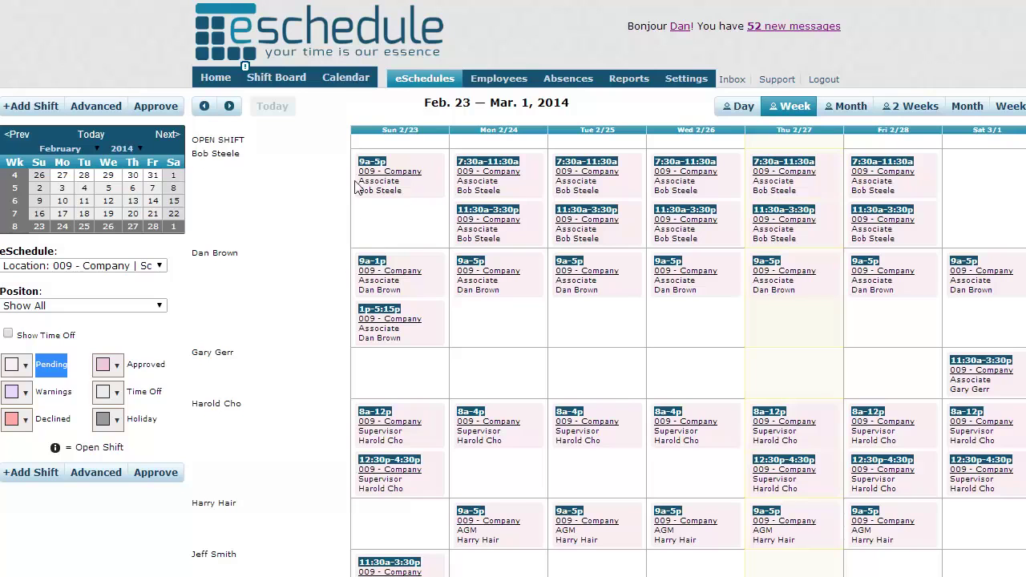
{"action": "left_click", "coordinate": [377, 112]}
{"action": "scroll", "coordinate": [309, 267], "scroll_direction": "down", "scroll_amount": 2}
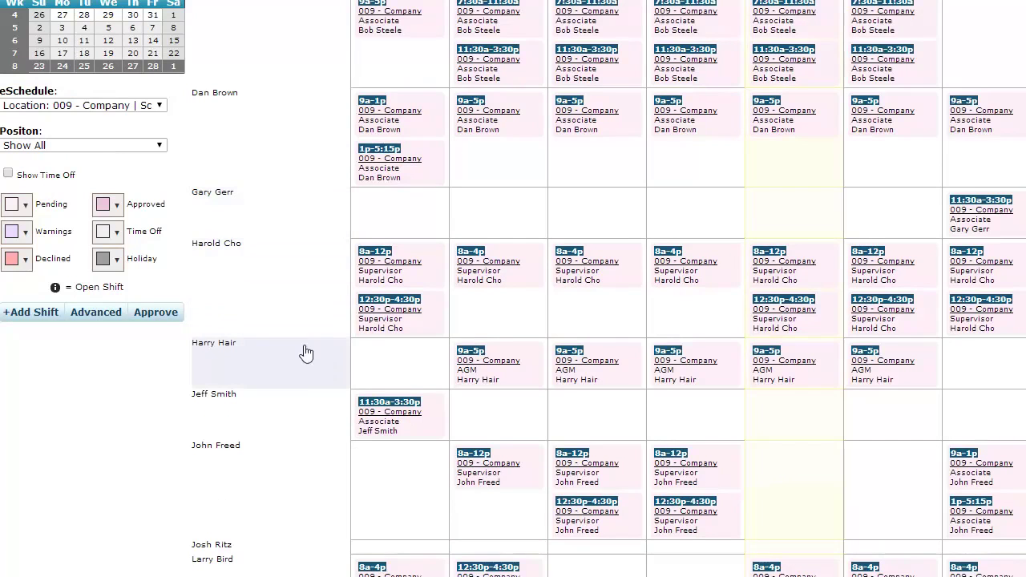
{"action": "scroll", "coordinate": [326, 351], "scroll_direction": "up", "scroll_amount": 2}
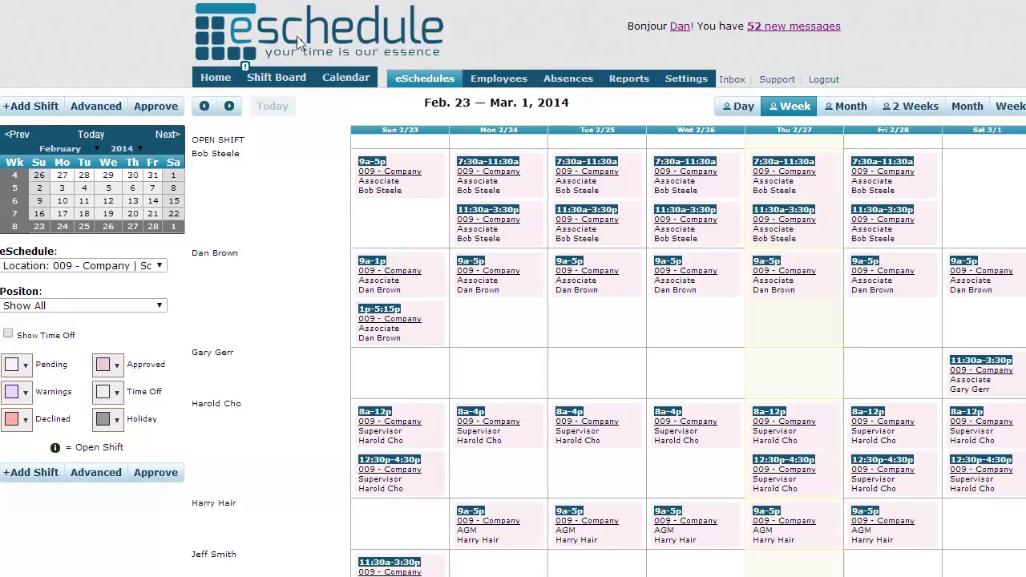
- Move the Sunday 2/23 9a-5p Associate shift from the first listed employee to the open shift row
{"action": "scroll", "coordinate": [331, 206], "scroll_direction": "down", "scroll_amount": 2}
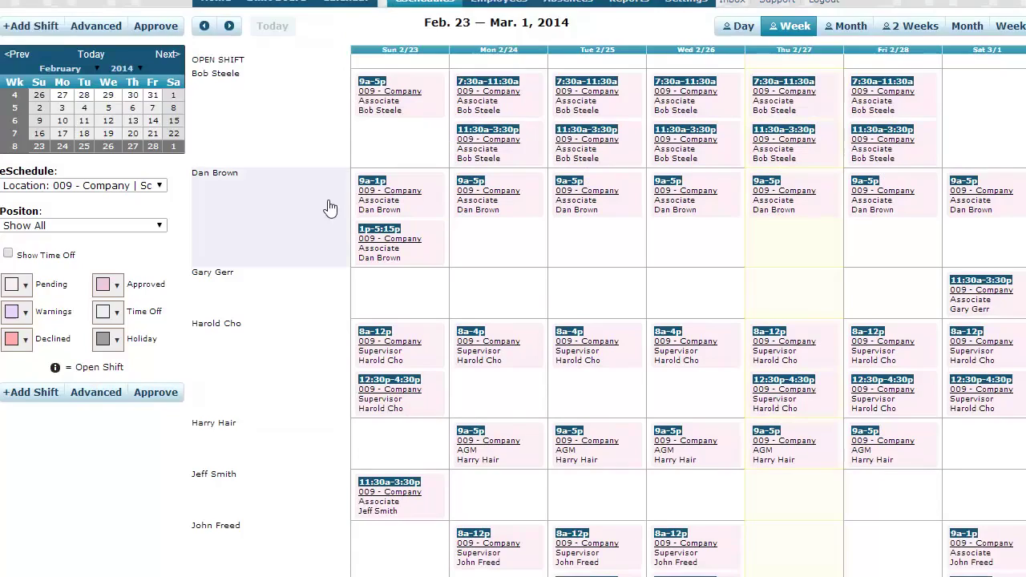
{"action": "scroll", "coordinate": [310, 275], "scroll_direction": "up", "scroll_amount": 2}
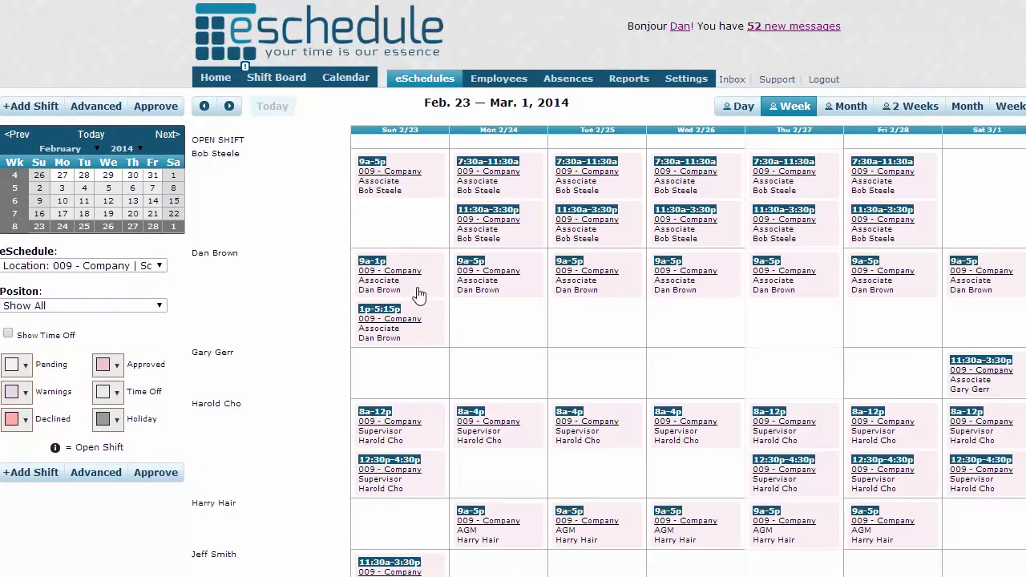
{"action": "left_click_drag", "start_coordinate": [403, 190], "coordinate": [412, 152]}
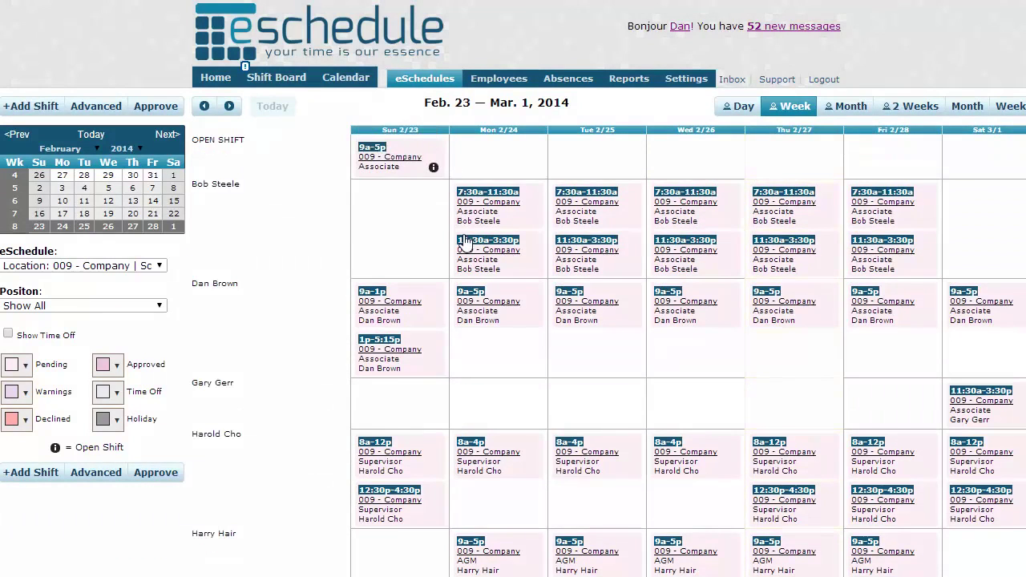
- Reassign the first employee's Monday Feb. 24 07:30am-11:30am Associate shift to the available employee with skill 1 and save it
{"action": "left_click", "coordinate": [498, 210]}
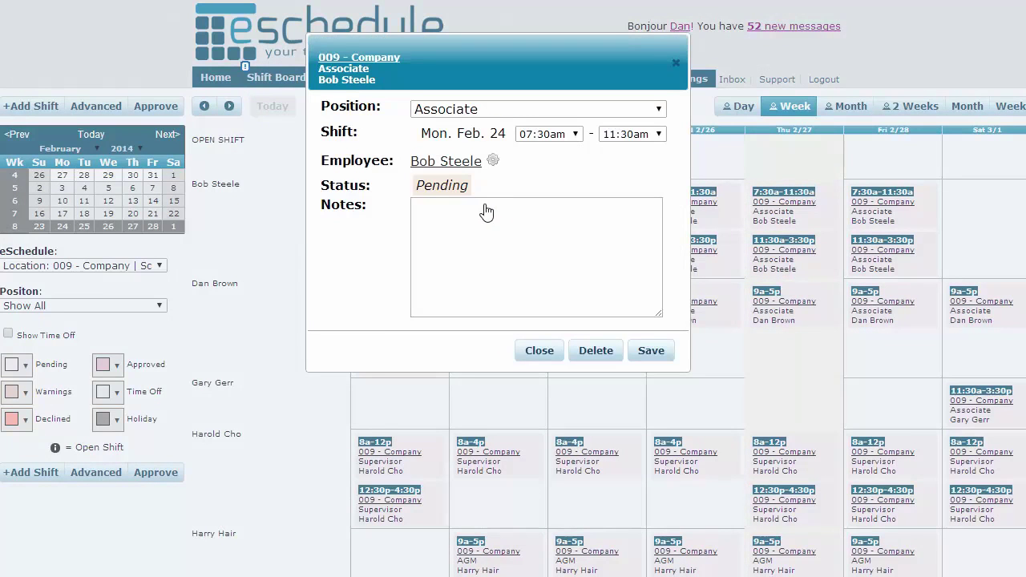
{"action": "left_click", "coordinate": [455, 162]}
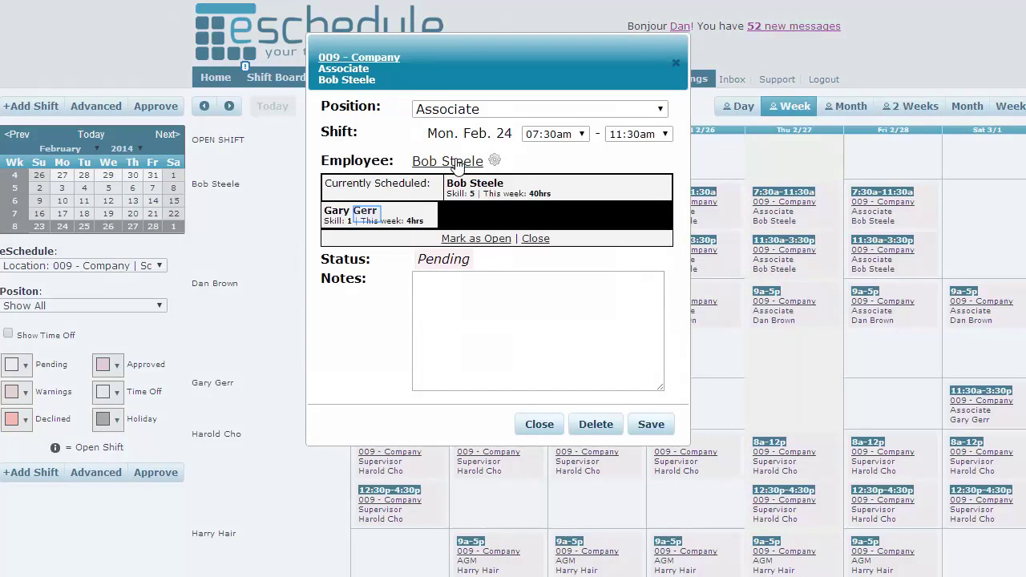
{"action": "left_click", "coordinate": [368, 219]}
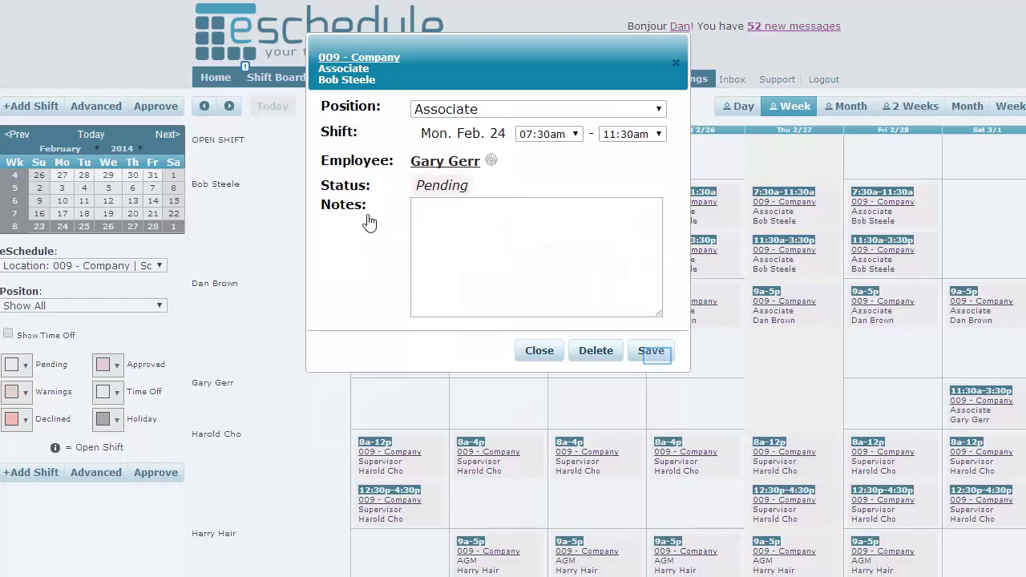
{"action": "left_click", "coordinate": [655, 353]}
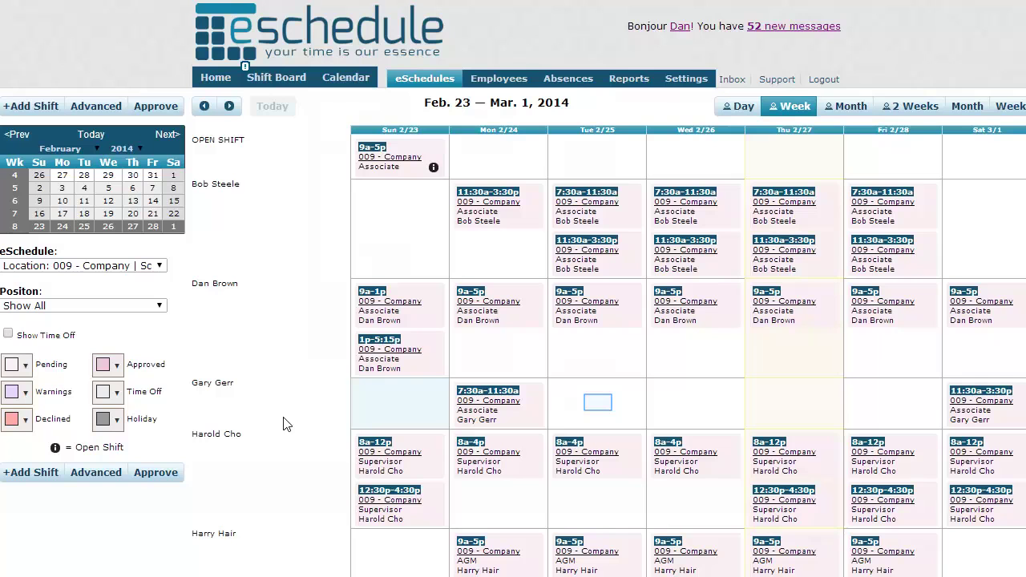
- Create an Associate shift on 02/25/2014 from 09:00am to 05:00pm, assign it to the available employee with skill 5, and save it
{"action": "left_click", "coordinate": [600, 409]}
{"action": "left_click_drag", "start_coordinate": [619, 255], "coordinate": [624, 166]}
{"action": "left_click", "coordinate": [624, 203]}
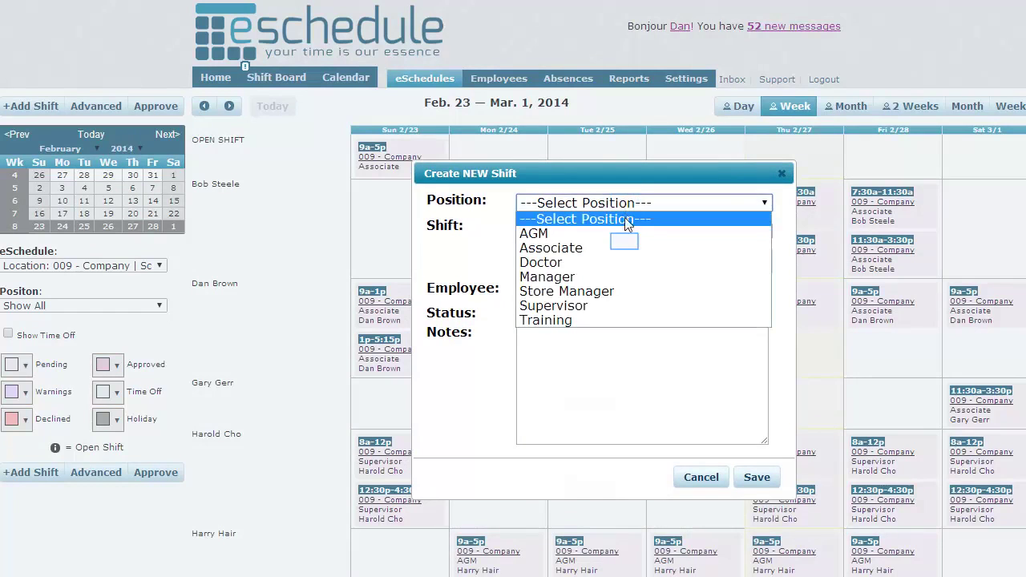
{"action": "left_click", "coordinate": [625, 247]}
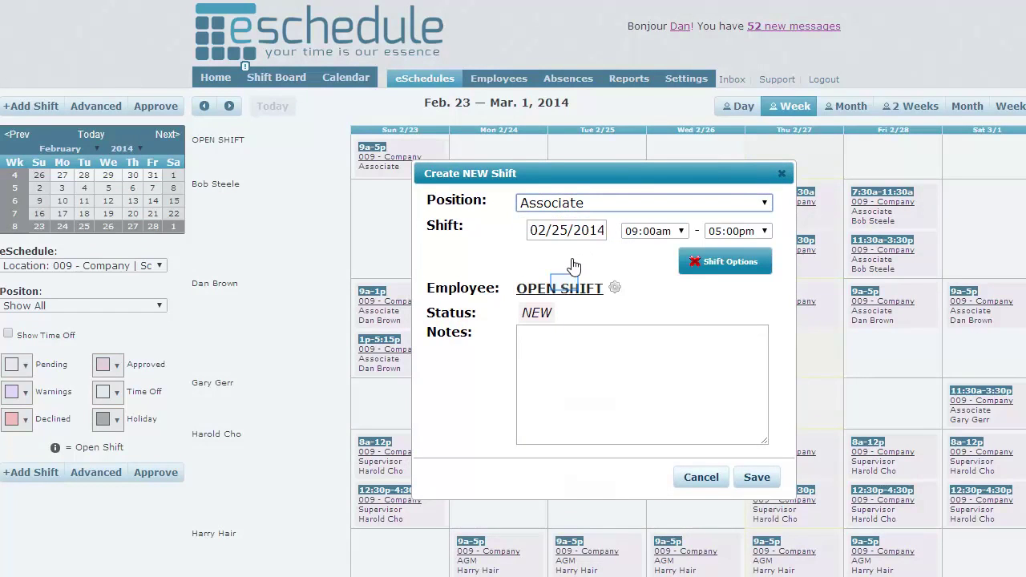
{"action": "left_click", "coordinate": [566, 286]}
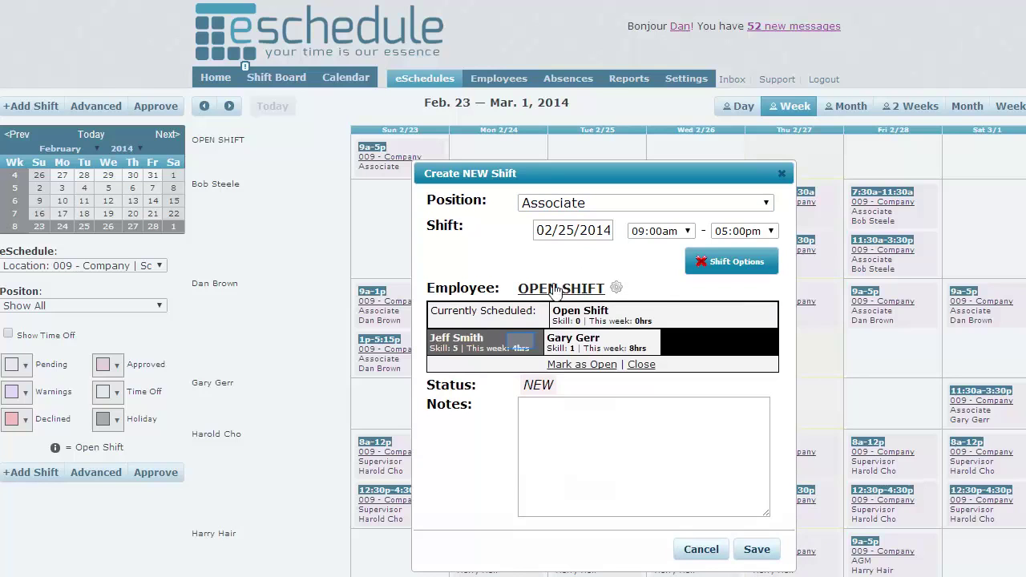
{"action": "left_click", "coordinate": [521, 346]}
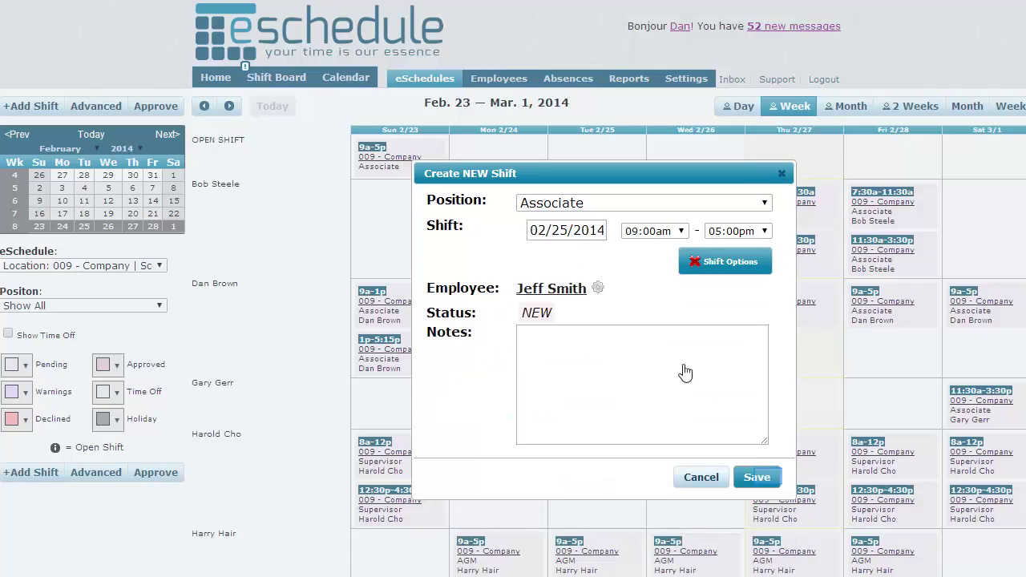
{"action": "left_click", "coordinate": [761, 476]}
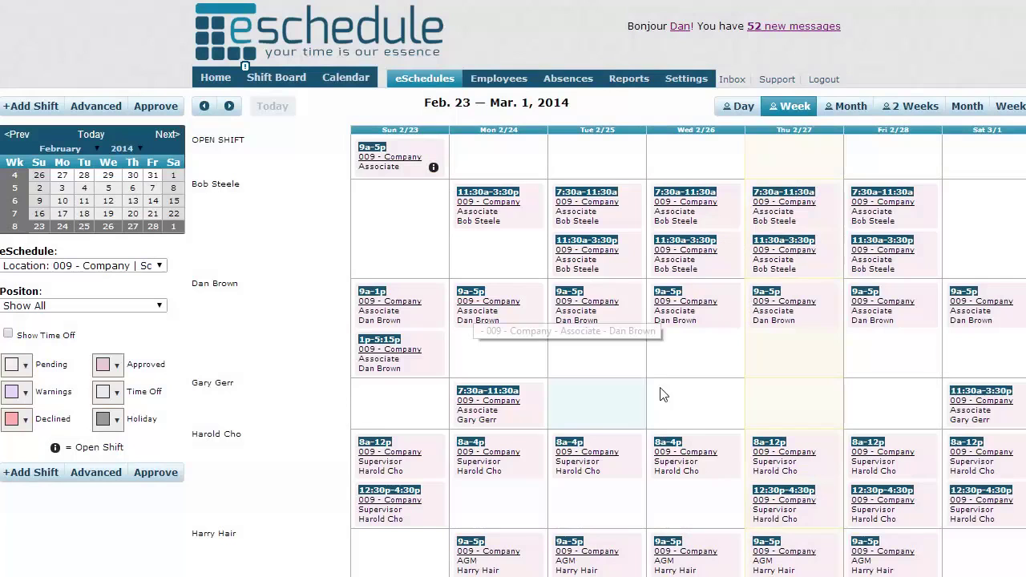
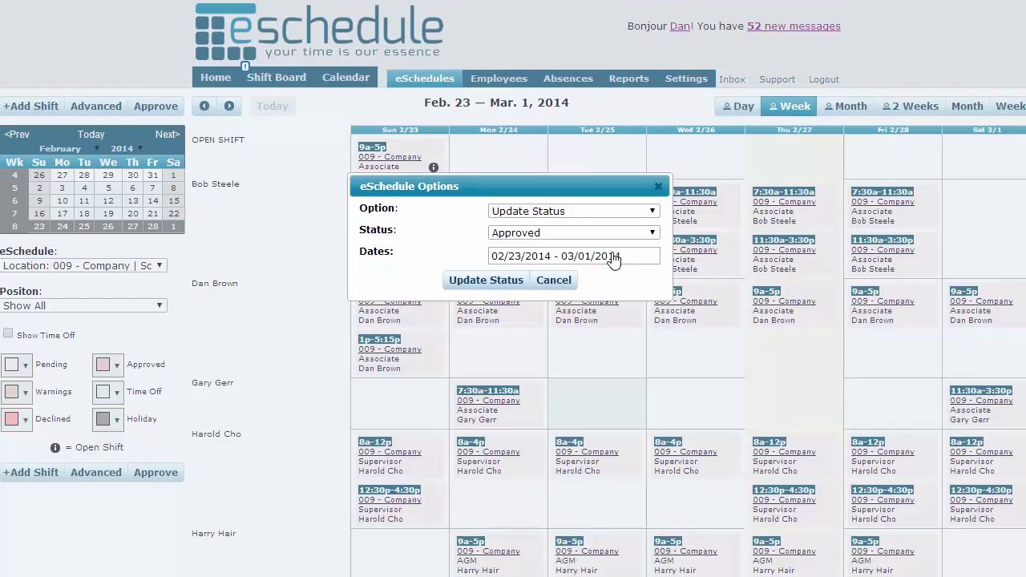
- Update the status of all shifts for 02/23/2014 - 03/01/2014 to Approved
{"action": "key", "text": "Tab"}
{"action": "left_click", "coordinate": [498, 282]}
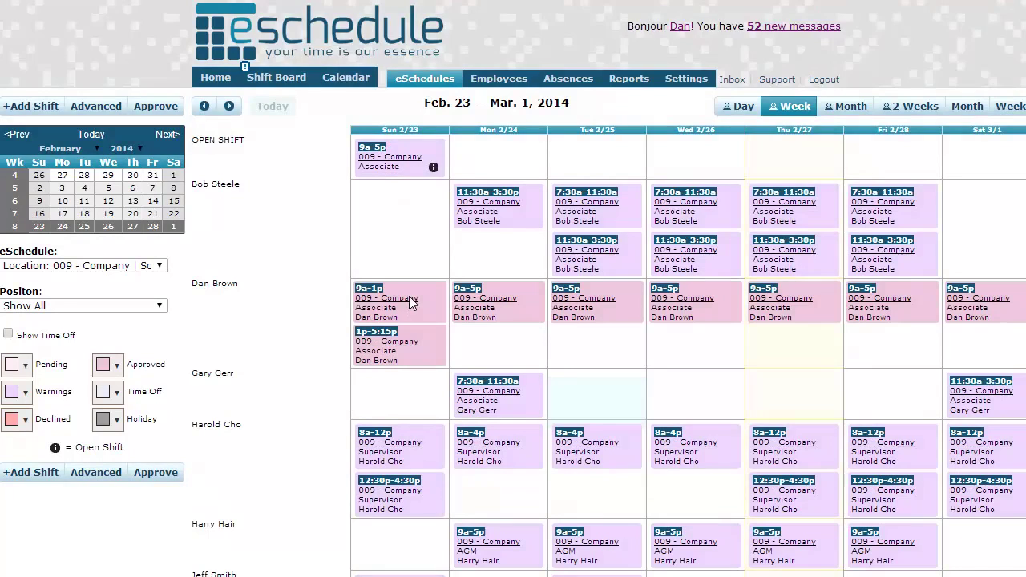
- Examine the shift status colours across the week and the details of the open Sunday 2/23 9a-5p Associate shift
{"action": "scroll", "coordinate": [413, 297], "scroll_direction": "down", "scroll_amount": 4}
{"action": "scroll", "coordinate": [419, 174], "scroll_direction": "up", "scroll_amount": 1}
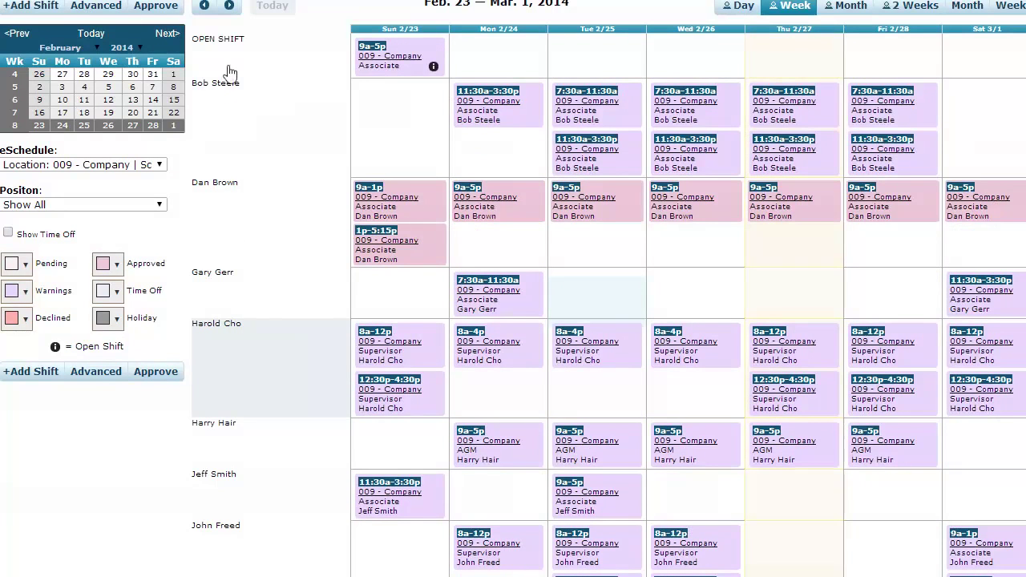
{"action": "scroll", "coordinate": [739, 398], "scroll_direction": "down", "scroll_amount": 1}
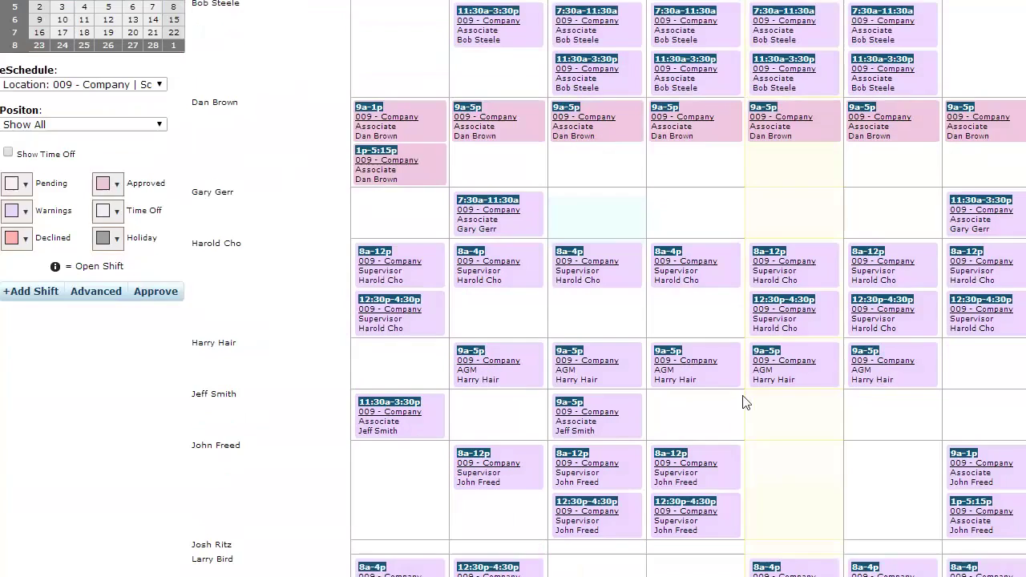
{"action": "scroll", "coordinate": [986, 533], "scroll_direction": "up", "scroll_amount": 3}
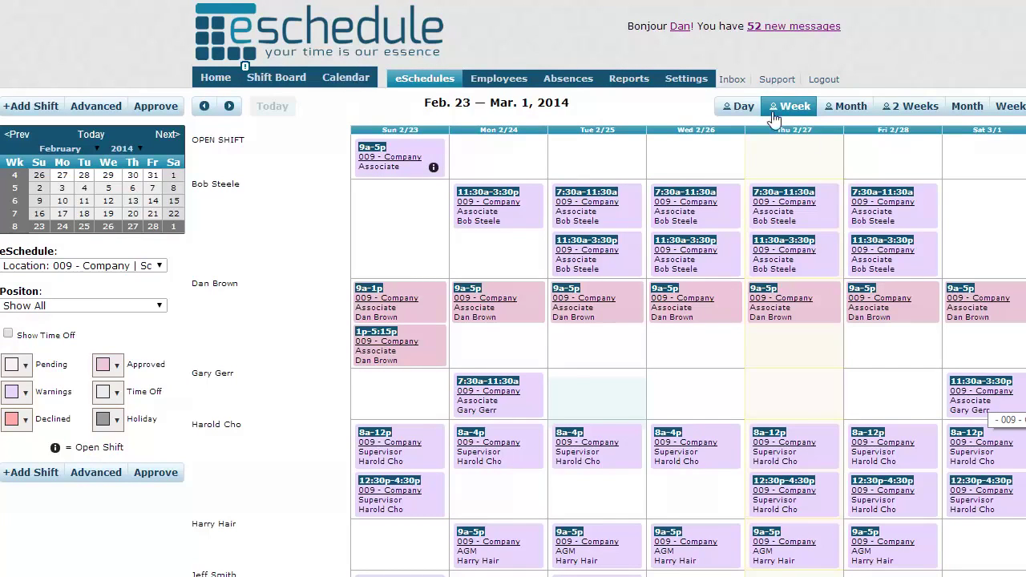
{"action": "scroll", "coordinate": [987, 409], "scroll_direction": "down", "scroll_amount": 3}
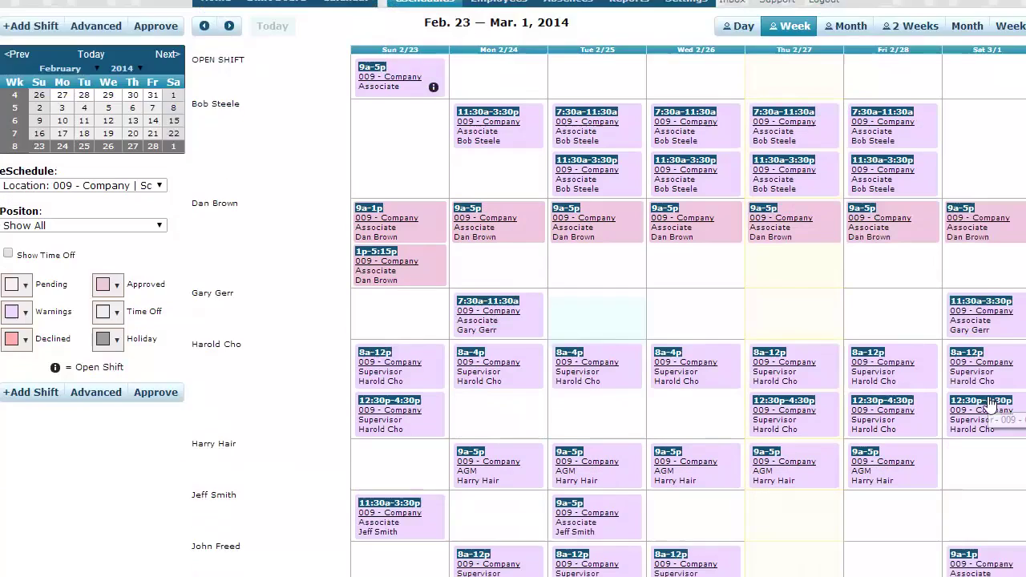
{"action": "scroll", "coordinate": [950, 515], "scroll_direction": "up", "scroll_amount": 3}
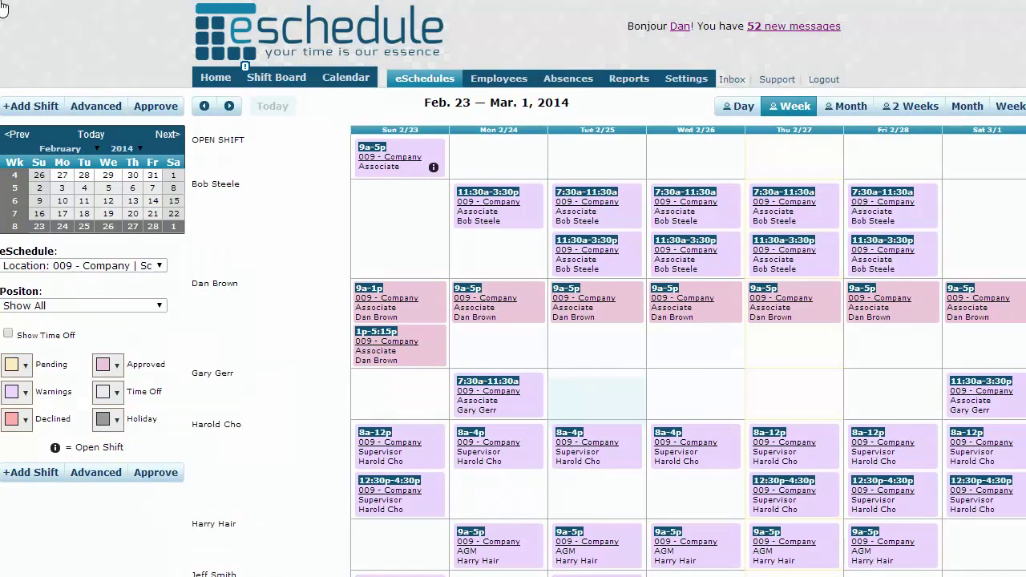
{"action": "left_click", "coordinate": [433, 172]}
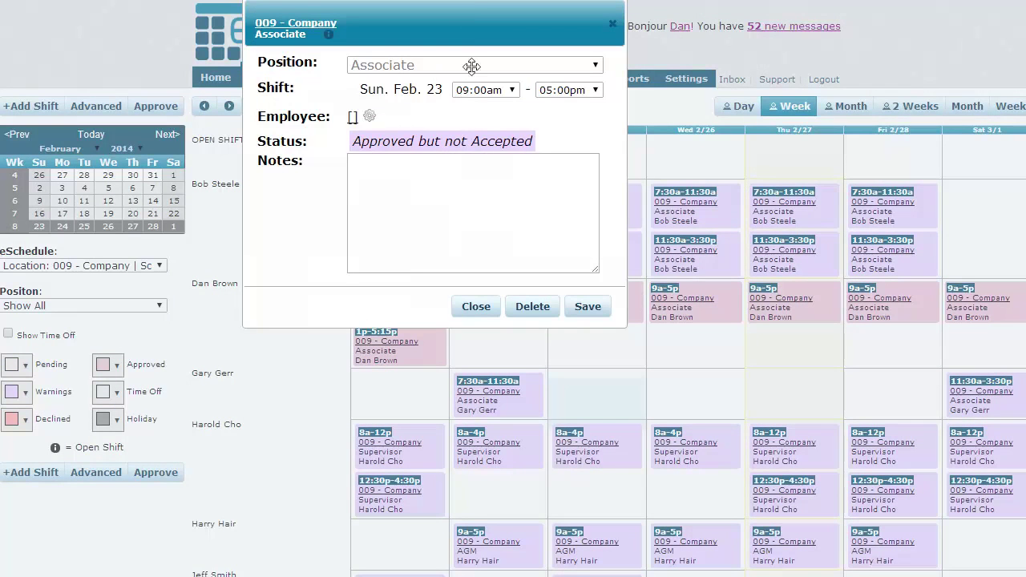
{"action": "left_click_drag", "start_coordinate": [470, 6], "coordinate": [478, 51]}
{"action": "left_click", "coordinate": [477, 339]}
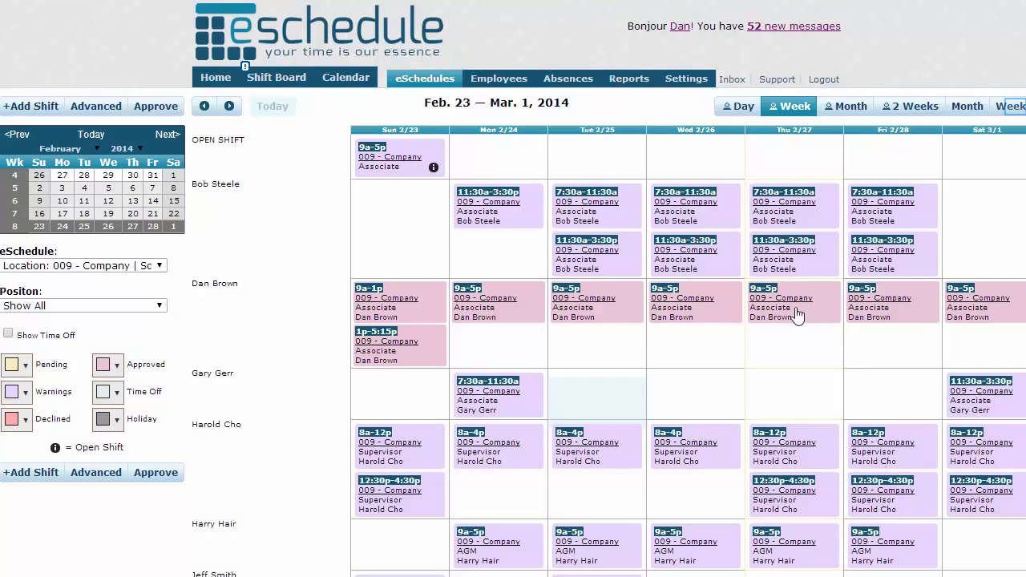
- Show the schedule as a week without employee rows and go to the week of Mar. 2 - 8, 2014
{"action": "left_click", "coordinate": [1016, 110]}
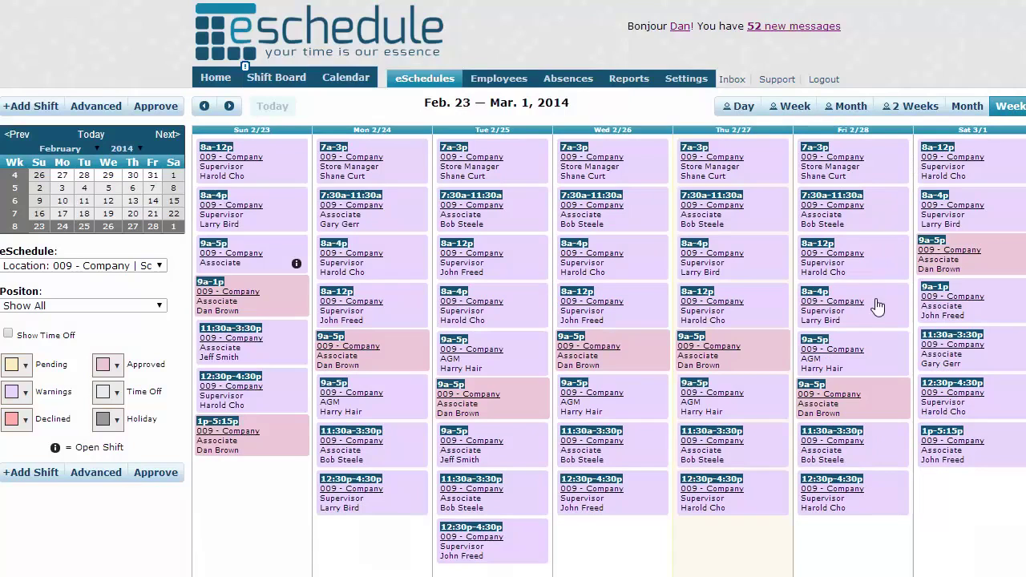
{"action": "scroll", "coordinate": [877, 307], "scroll_direction": "down", "scroll_amount": 1}
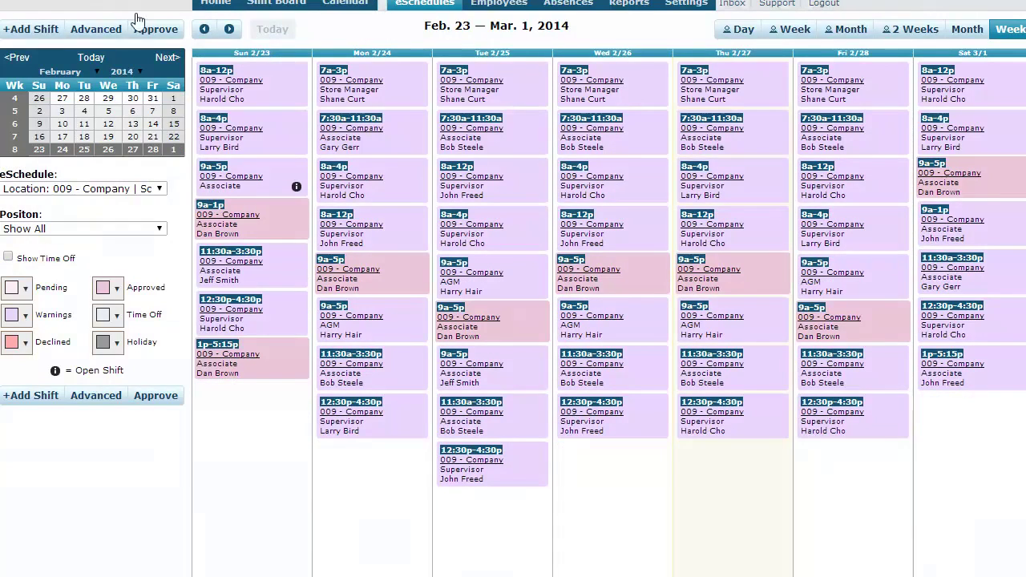
{"action": "scroll", "coordinate": [210, 156], "scroll_direction": "up", "scroll_amount": 1}
{"action": "left_click", "coordinate": [230, 107]}
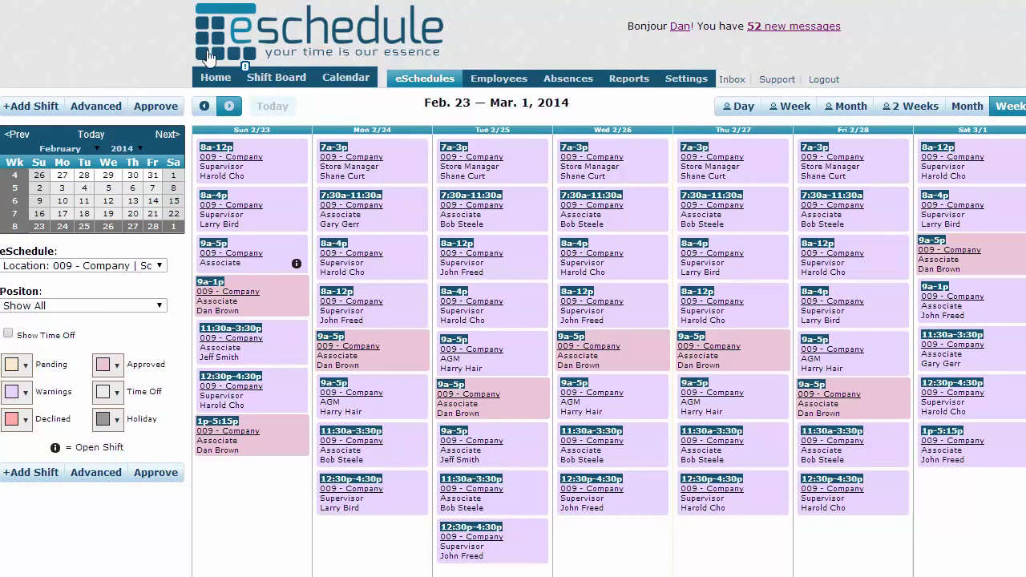
{"action": "left_click", "coordinate": [230, 106]}
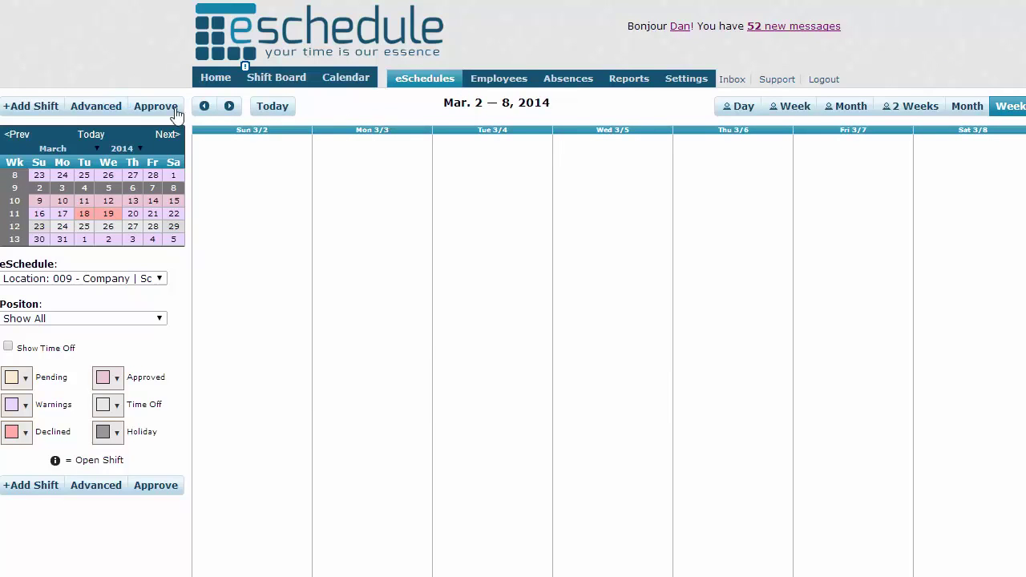
- Generate open shifts from the Busy Week template for 03/02/2014 - 03/08/2014 using the advanced schedule options
{"action": "left_click", "coordinate": [118, 105]}
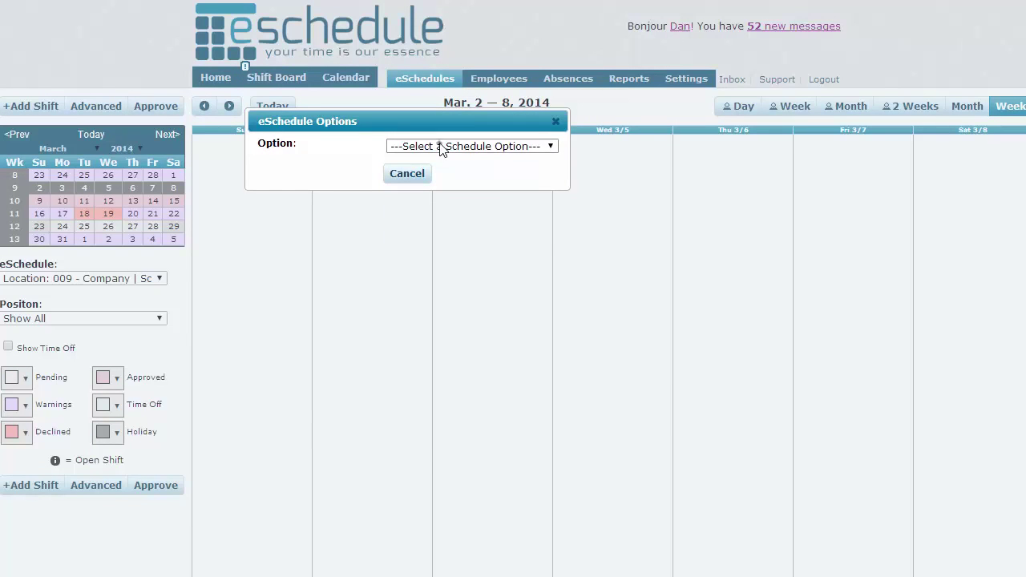
{"action": "left_click", "coordinate": [440, 148]}
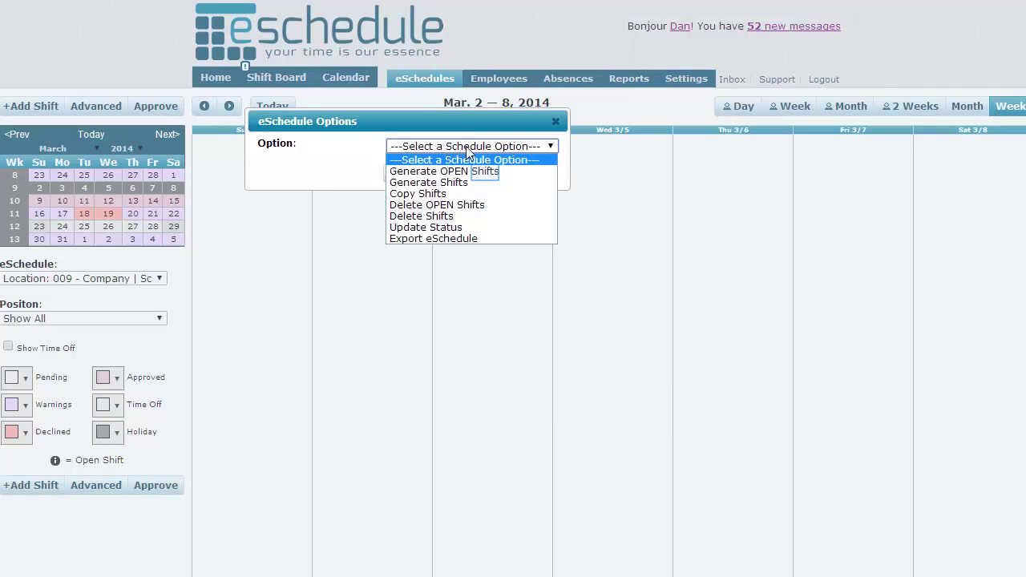
{"action": "left_click", "coordinate": [487, 170]}
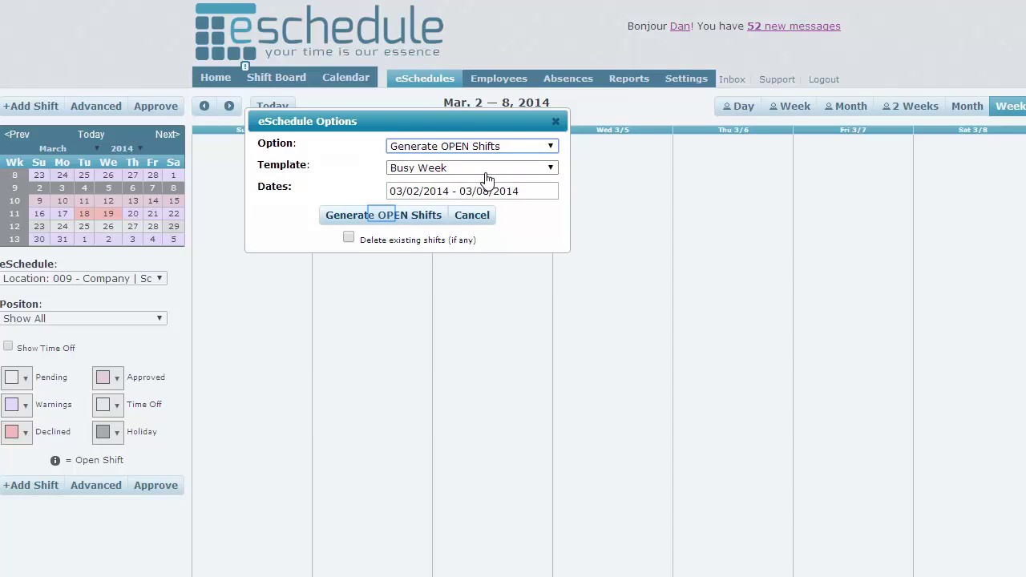
{"action": "left_click", "coordinate": [383, 216]}
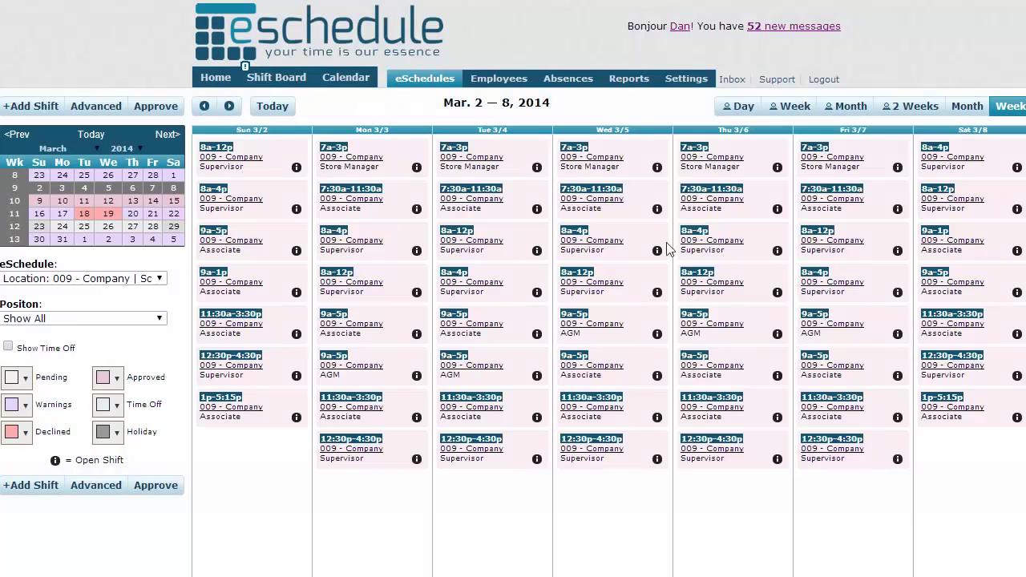
- Assign the open Sunday March 2 09:00am-01:00pm Associate shift to the available employee with skill 1 and save it
{"action": "scroll", "coordinate": [882, 385], "scroll_direction": "down", "scroll_amount": 1}
{"action": "scroll", "coordinate": [897, 390], "scroll_direction": "up", "scroll_amount": 1}
{"action": "left_click", "coordinate": [271, 284]}
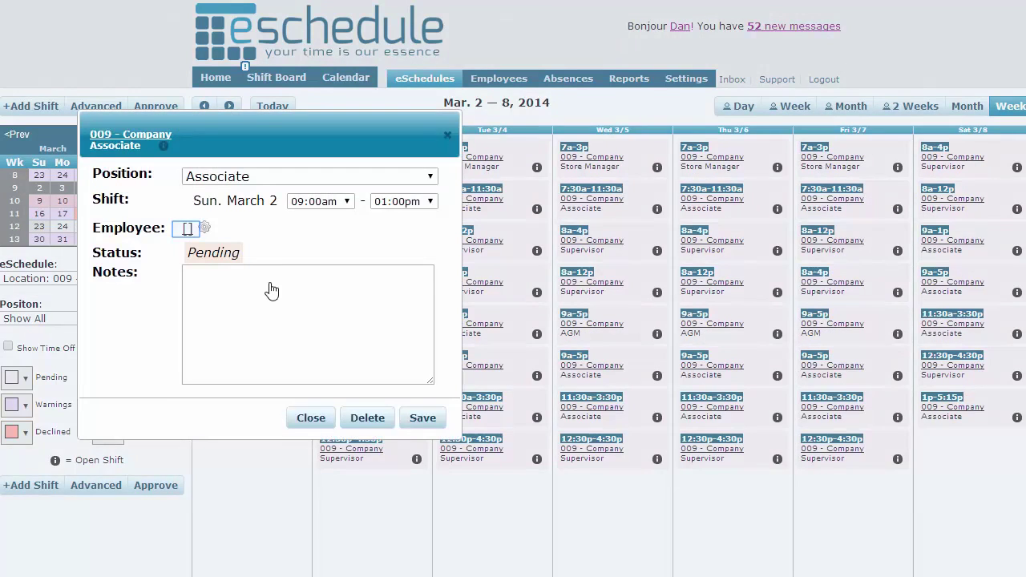
{"action": "left_click", "coordinate": [188, 230]}
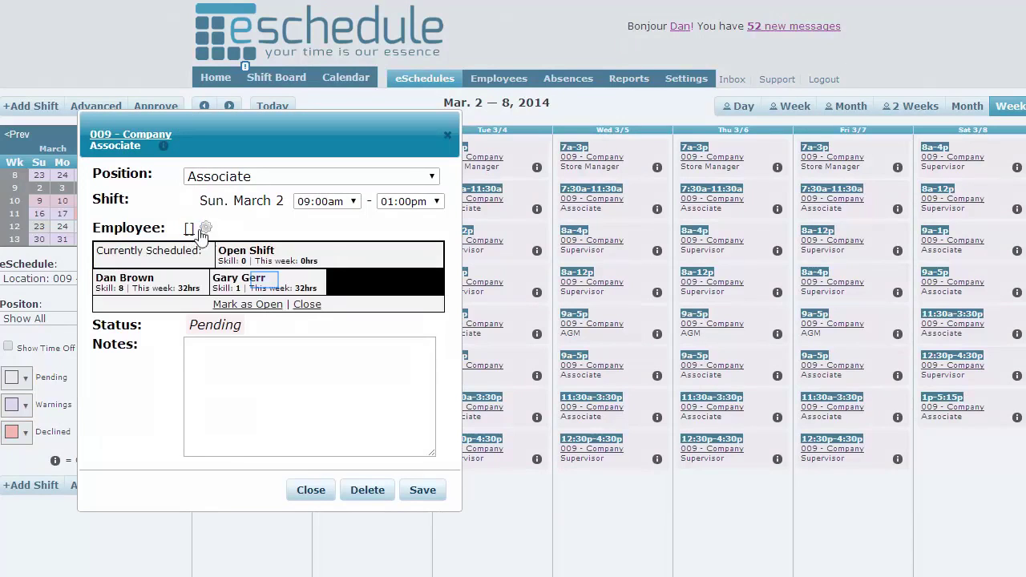
{"action": "left_click", "coordinate": [264, 285]}
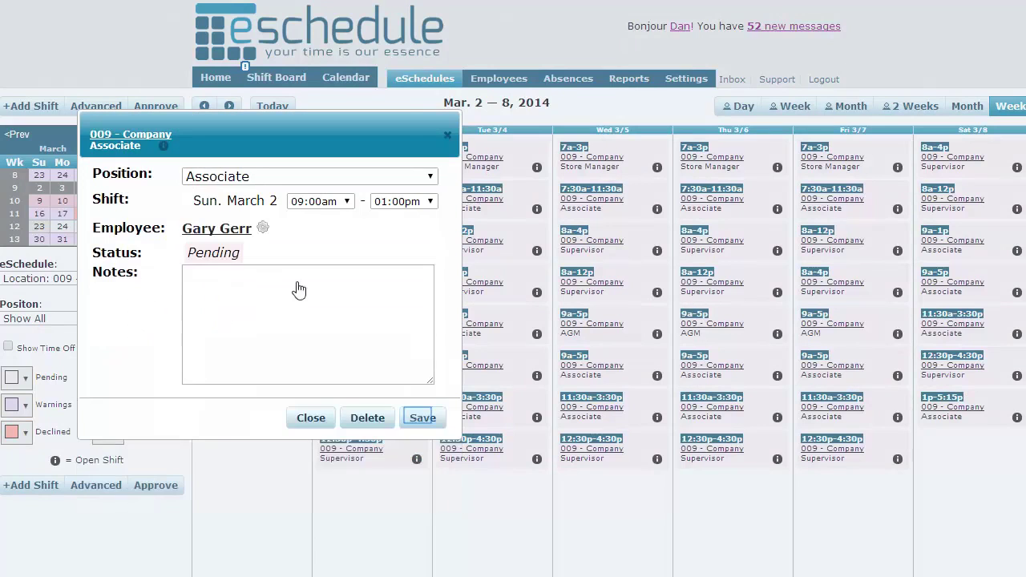
{"action": "left_click", "coordinate": [419, 419]}
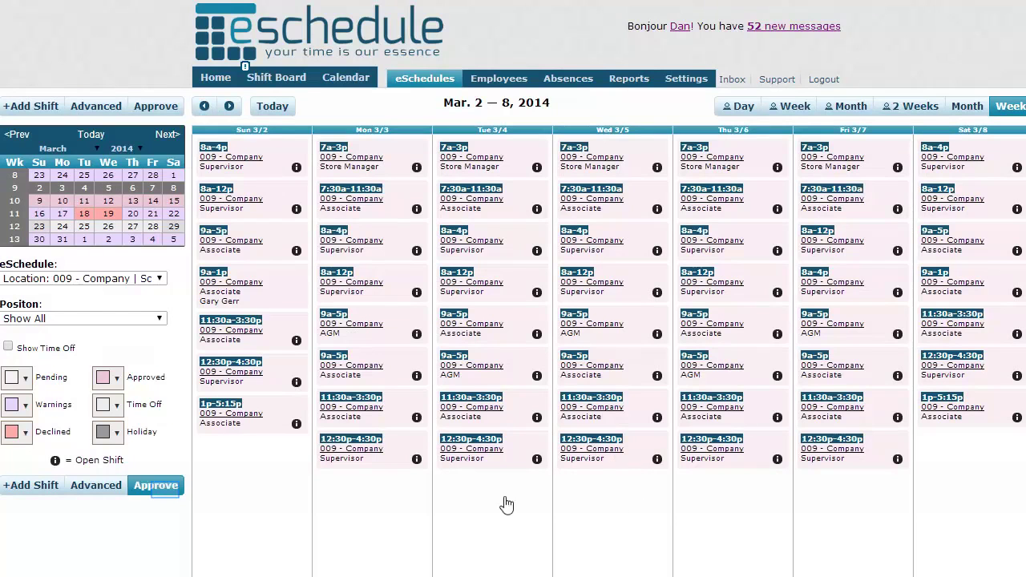
- Update the status of all shifts for 03/02/2014 - 03/08/2014 to Approved
{"action": "left_click", "coordinate": [161, 486]}
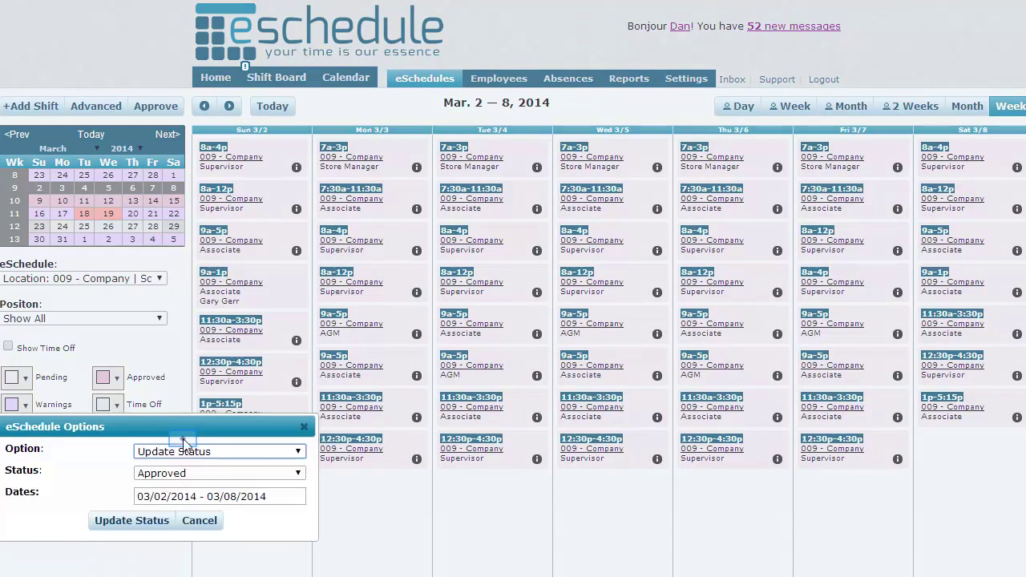
{"action": "left_click_drag", "start_coordinate": [184, 428], "coordinate": [452, 165]}
{"action": "left_click", "coordinate": [431, 259]}
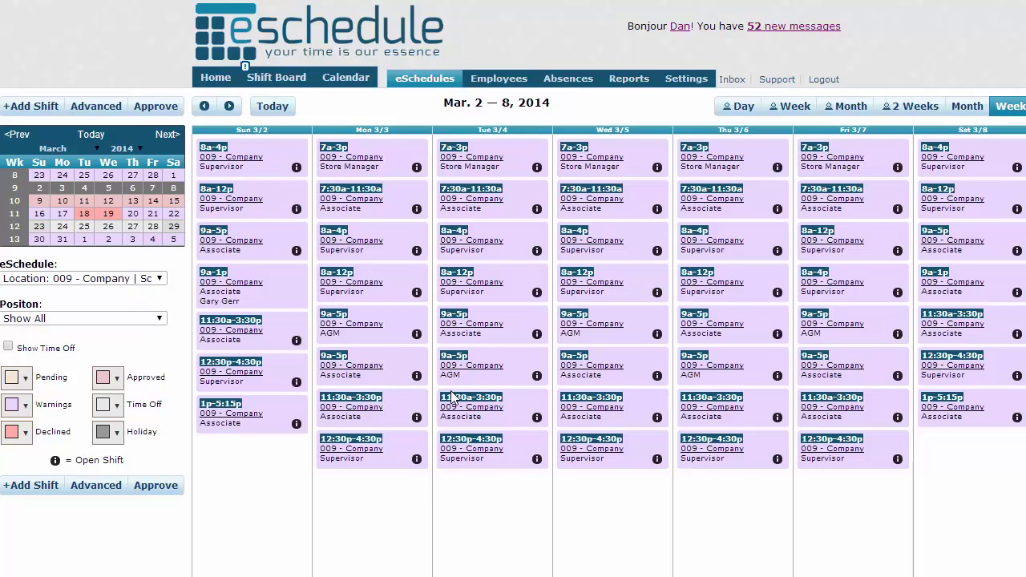
- Assign the Monday March 3 07:00am-03:00pm Store Manager shift to the available employee with skill 5 and save it
{"action": "scroll", "coordinate": [954, 479], "scroll_direction": "down", "scroll_amount": 1}
{"action": "scroll", "coordinate": [954, 479], "scroll_direction": "up", "scroll_amount": 1}
{"action": "left_click", "coordinate": [390, 160]}
{"action": "left_click_drag", "start_coordinate": [401, 9], "coordinate": [394, 62]}
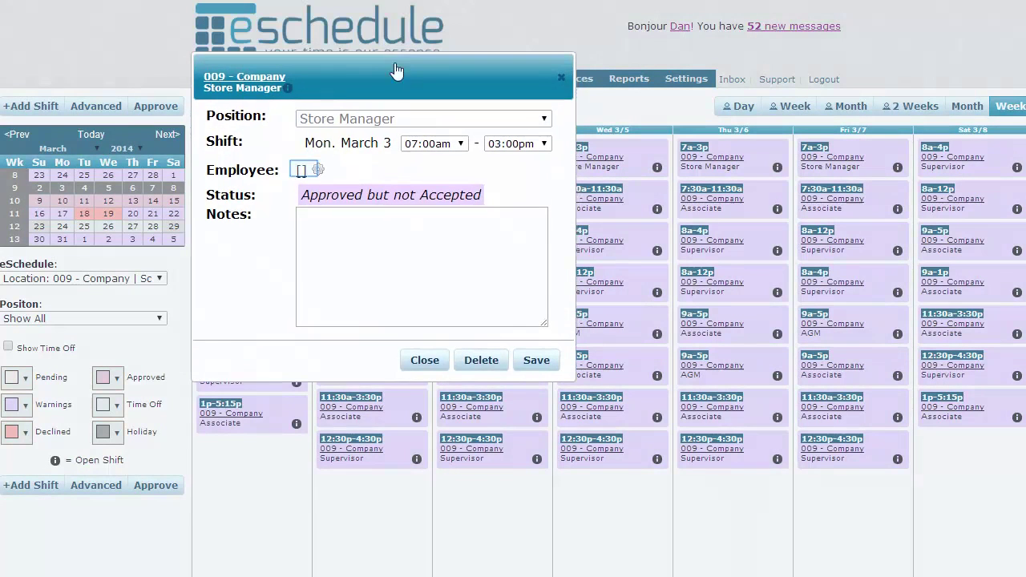
{"action": "left_click", "coordinate": [302, 170]}
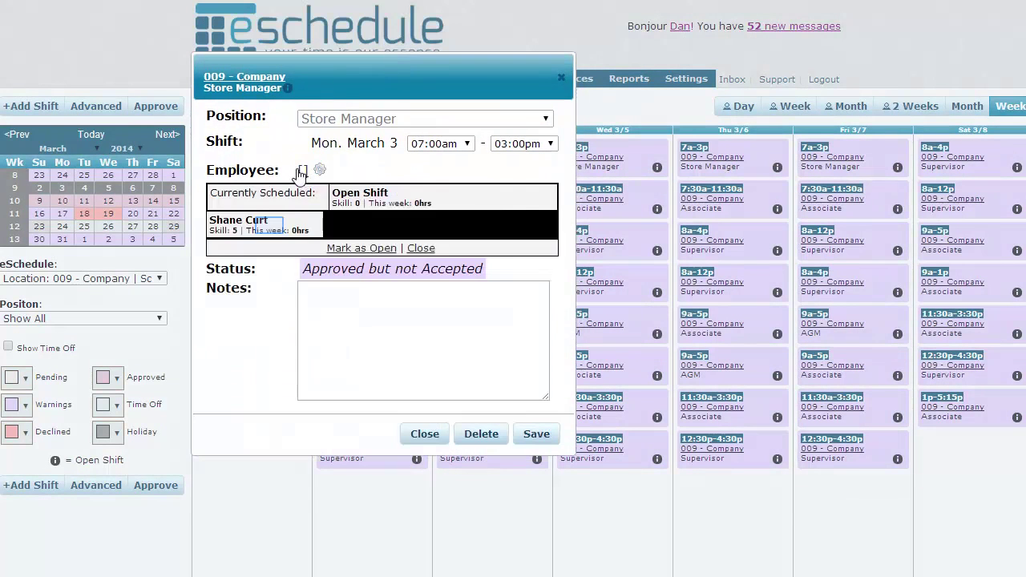
{"action": "left_click", "coordinate": [269, 223]}
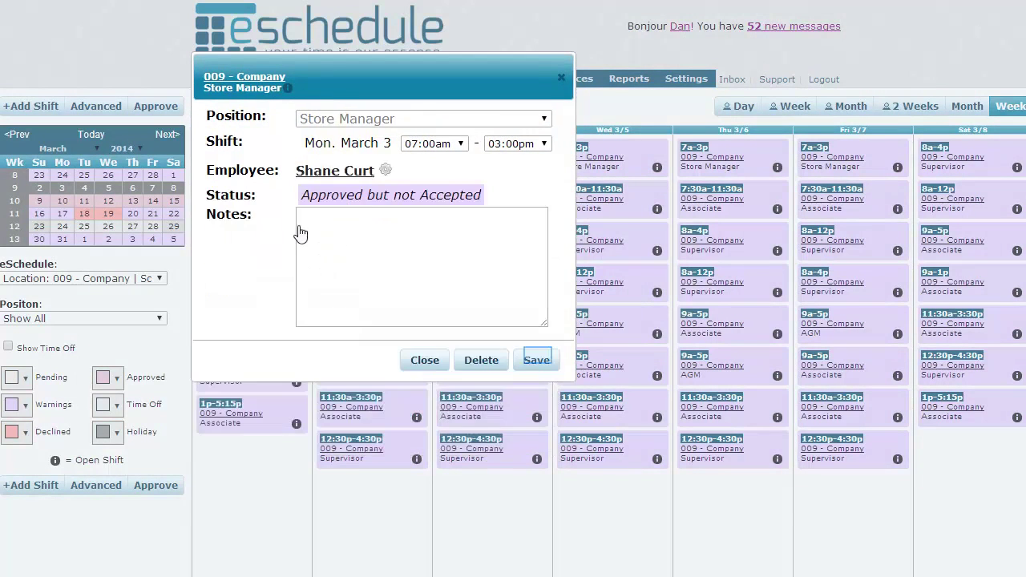
{"action": "left_click", "coordinate": [537, 360]}
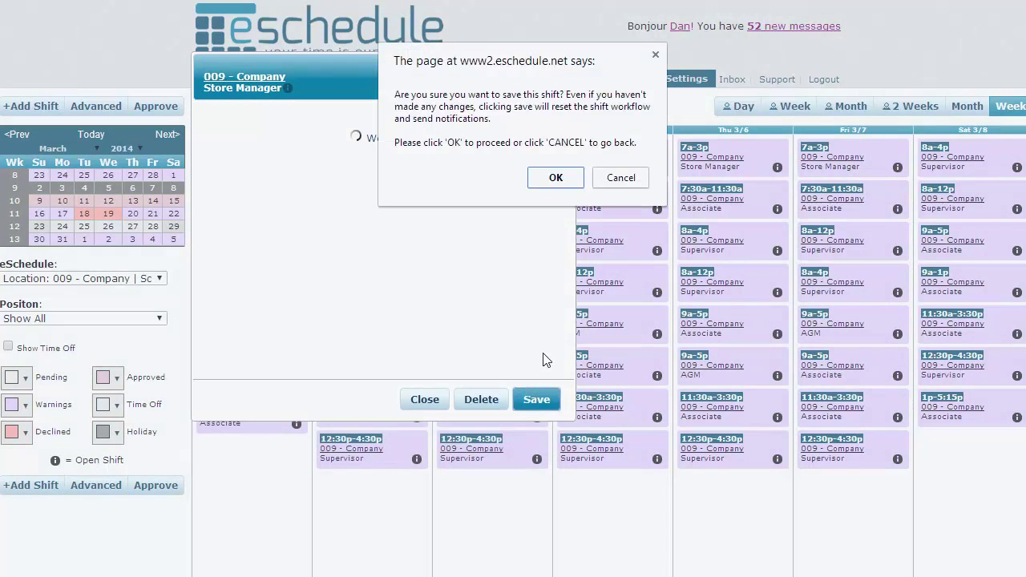
{"action": "left_click", "coordinate": [563, 192]}
{"action": "left_click", "coordinate": [551, 179]}
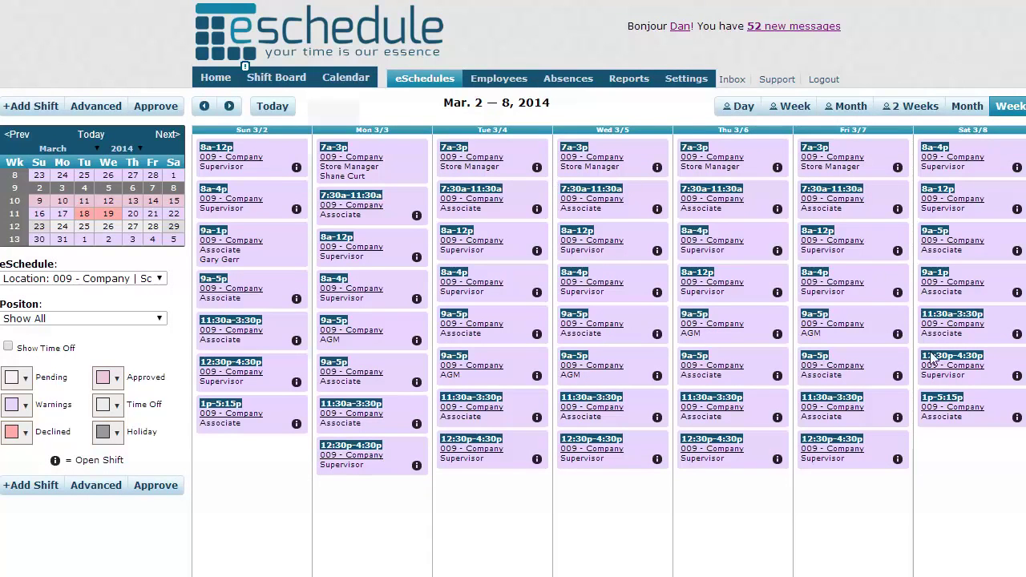
- Start a new shift with the Associate position and enable the multi-day shift options, keeping 1 Shift per day
{"action": "scroll", "coordinate": [881, 449], "scroll_direction": "down", "scroll_amount": 1}
{"action": "scroll", "coordinate": [499, 465], "scroll_direction": "up", "scroll_amount": 1}
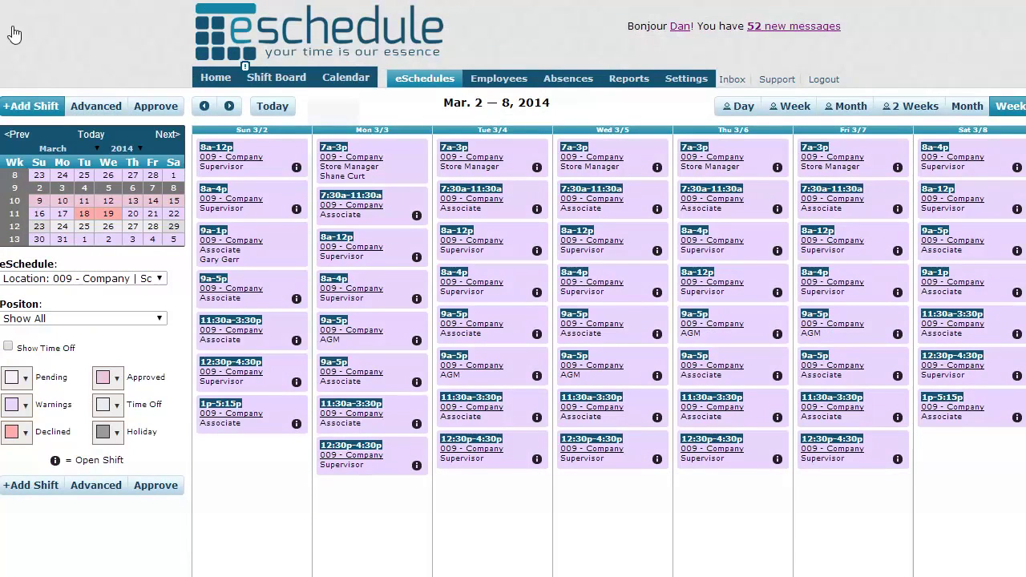
{"action": "left_click", "coordinate": [18, 109]}
{"action": "left_click_drag", "start_coordinate": [63, 6], "coordinate": [395, 145]}
{"action": "left_click", "coordinate": [403, 189]}
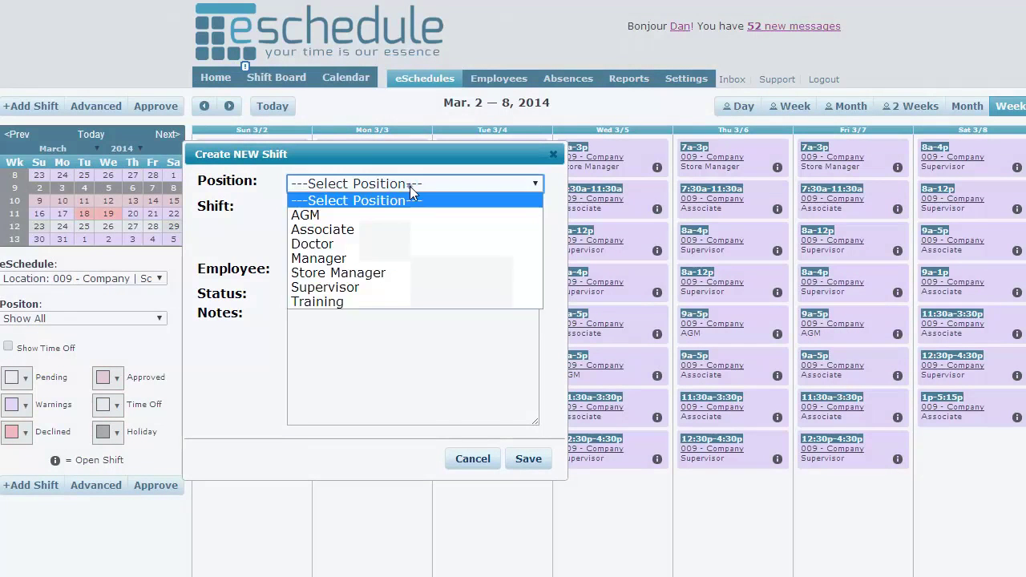
{"action": "left_click", "coordinate": [429, 242]}
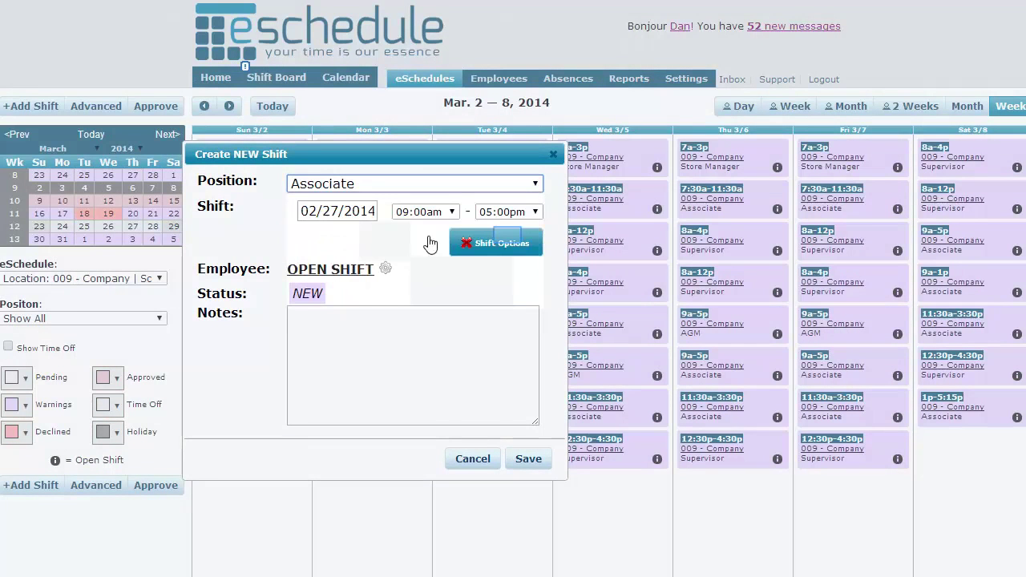
{"action": "left_click", "coordinate": [509, 243]}
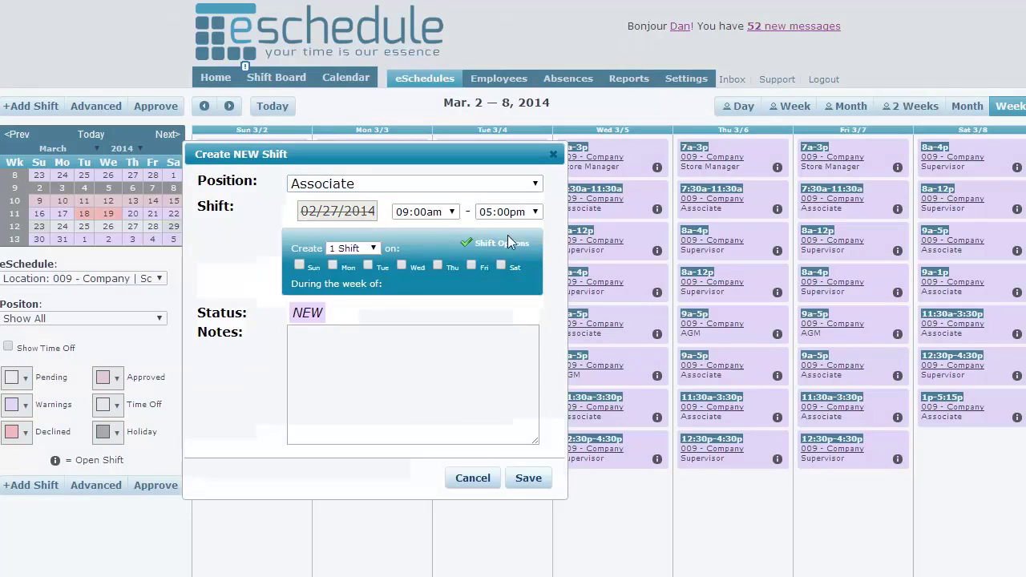
{"action": "left_click", "coordinate": [343, 249]}
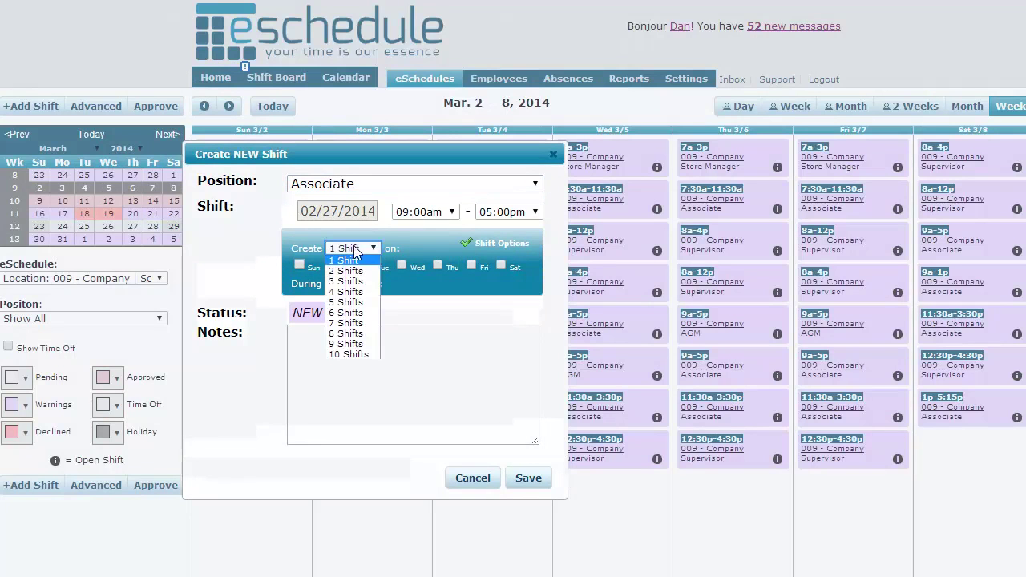
{"action": "left_click", "coordinate": [358, 251]}
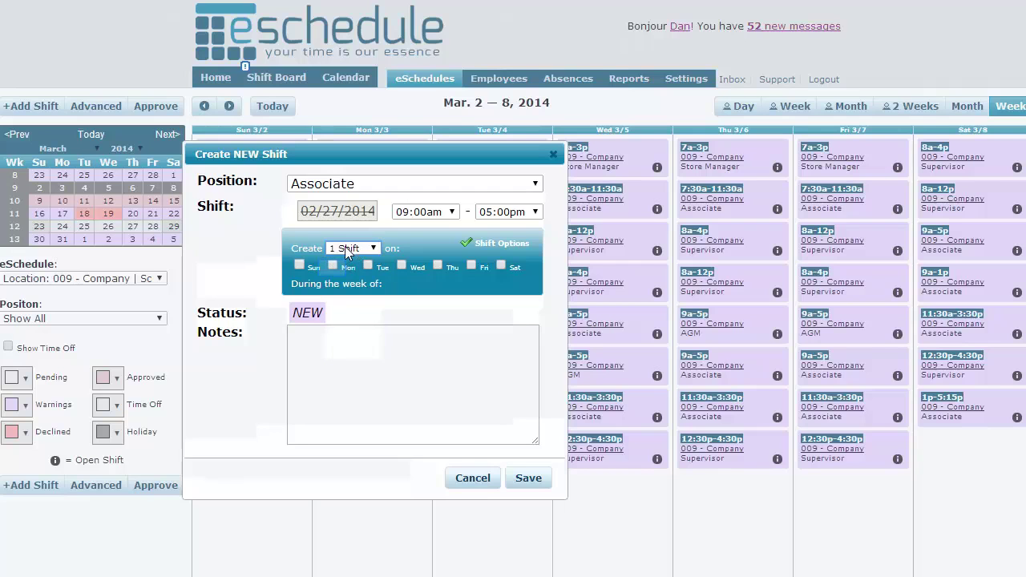
- Set the new Associate shift to be created on Mon, Tue and Wed, and save it
{"action": "left_click", "coordinate": [332, 266]}
{"action": "left_click", "coordinate": [368, 265]}
{"action": "left_click", "coordinate": [402, 265]}
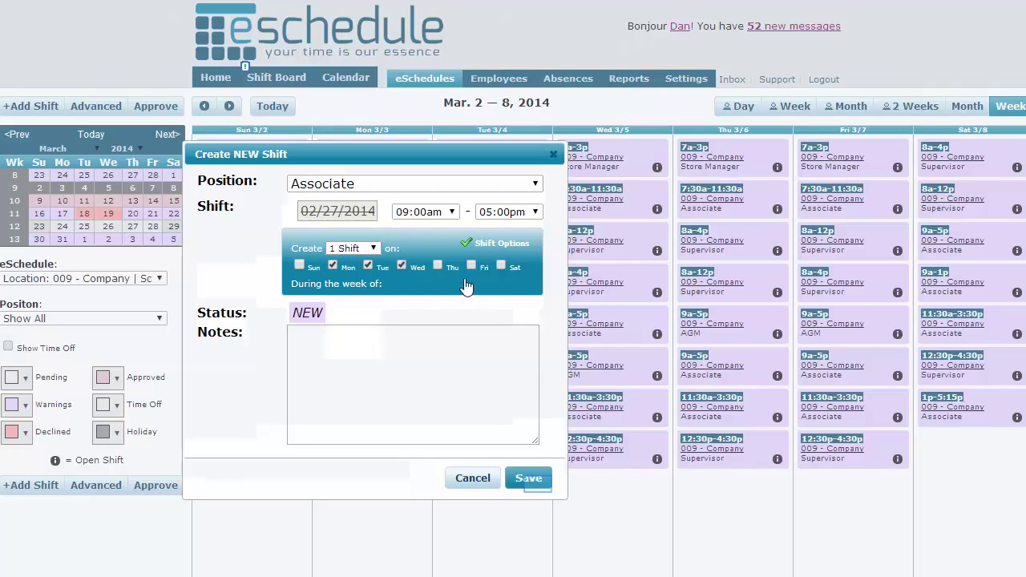
{"action": "left_click", "coordinate": [529, 478]}
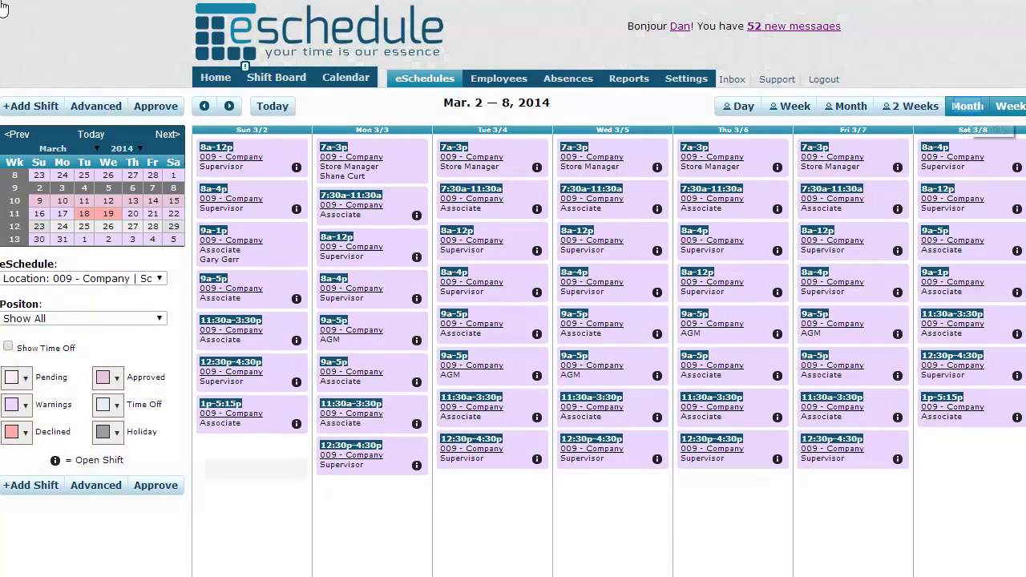
- Show the schedule as a month without employee rows
{"action": "left_click", "coordinate": [968, 106]}
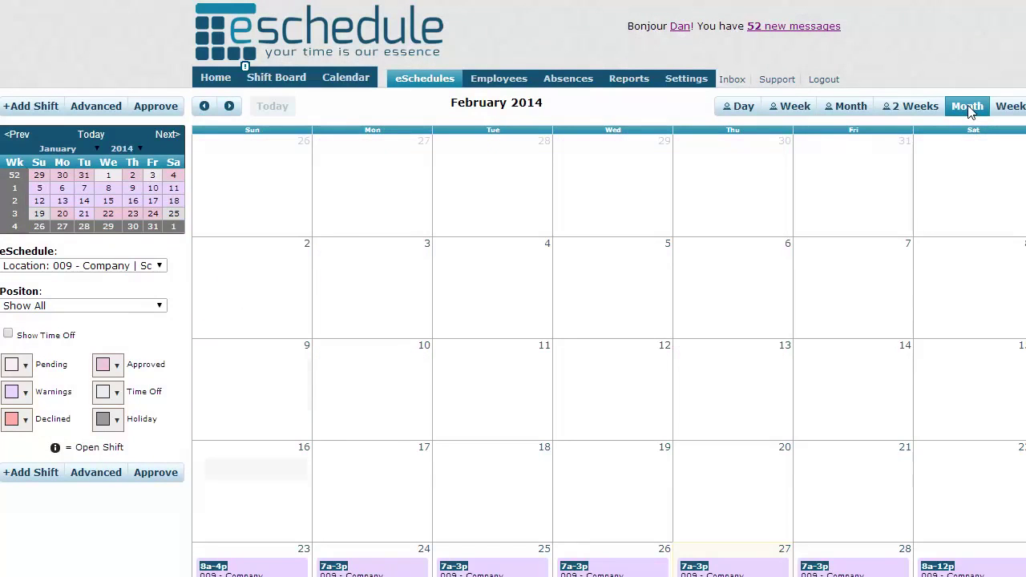